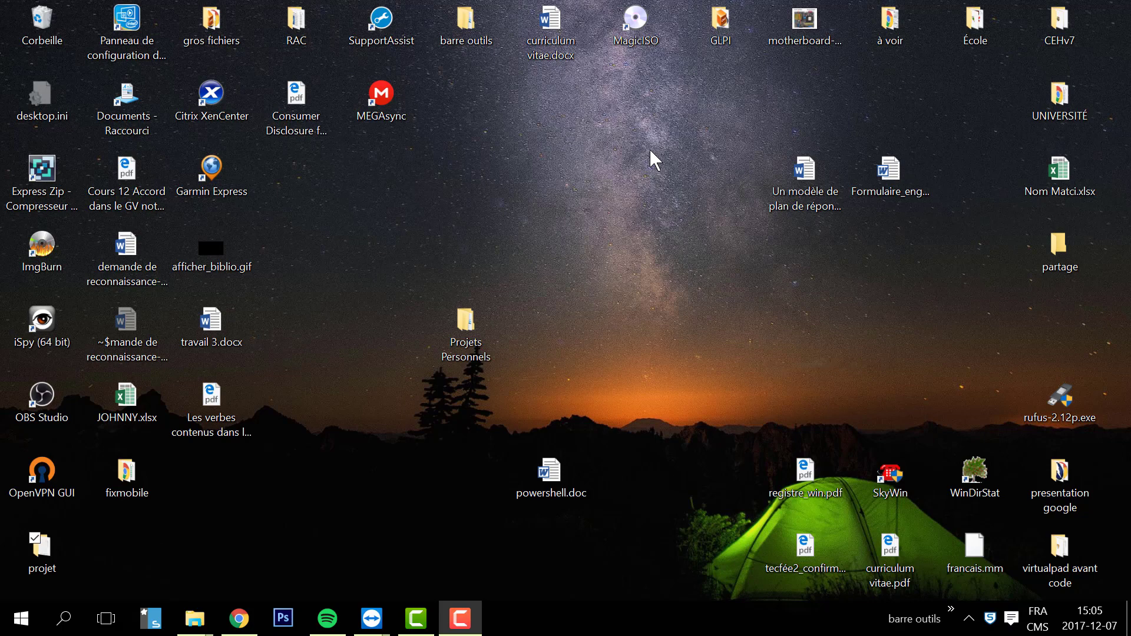
Open Programmes et fonctionnalités from the Control Panel, browse the installed programs, and bring up the Windows features dialog.
{"action": "key", "text": "super+r"}
{"action": "key", "text": "Return"}
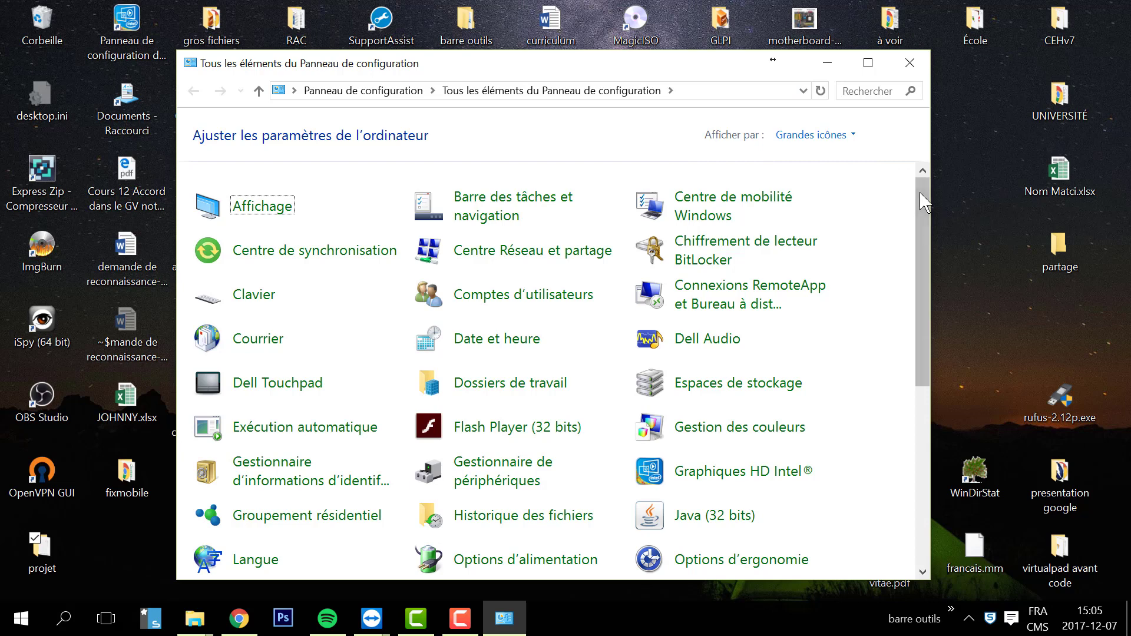
{"action": "left_click_drag", "start_coordinate": [920, 194], "coordinate": [917, 382]}
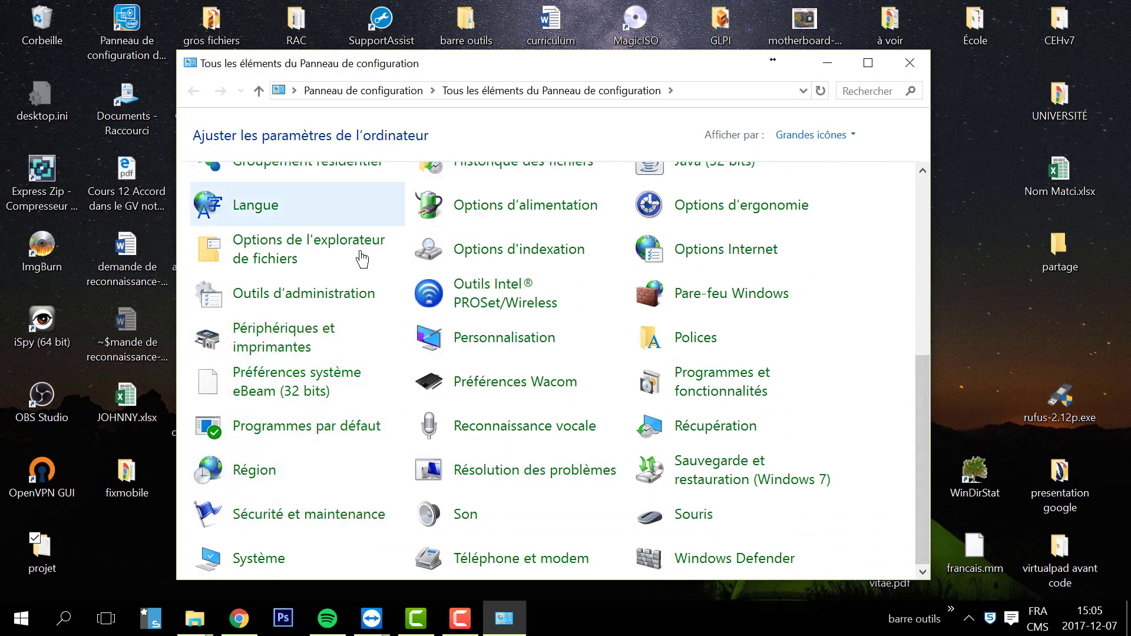
{"action": "left_click", "coordinate": [735, 384]}
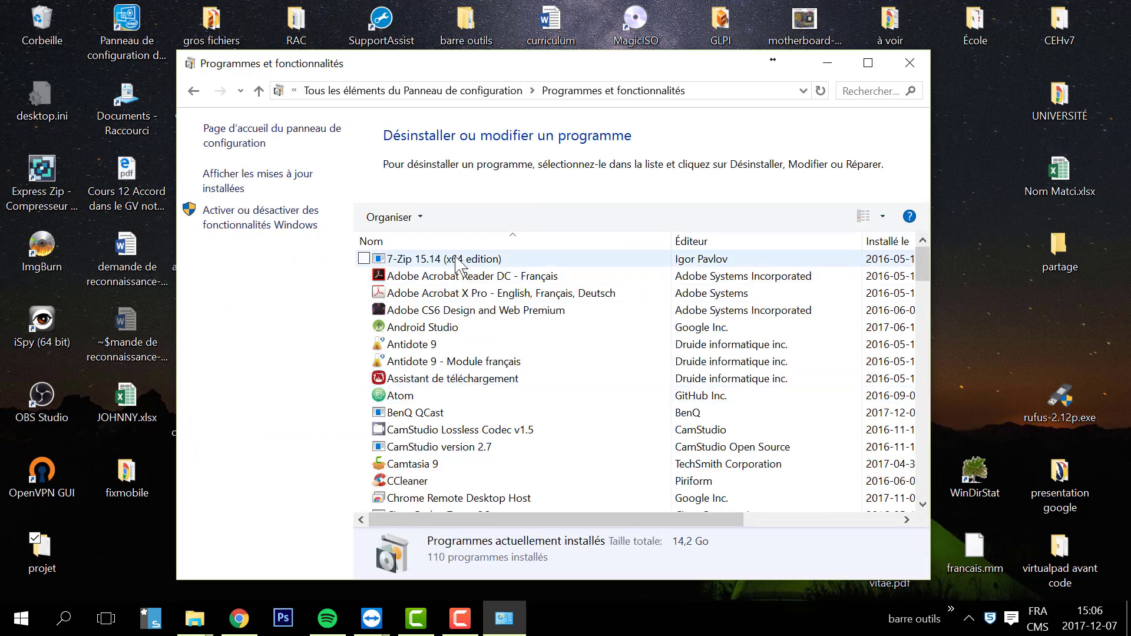
{"action": "left_click_drag", "start_coordinate": [923, 254], "coordinate": [923, 285]}
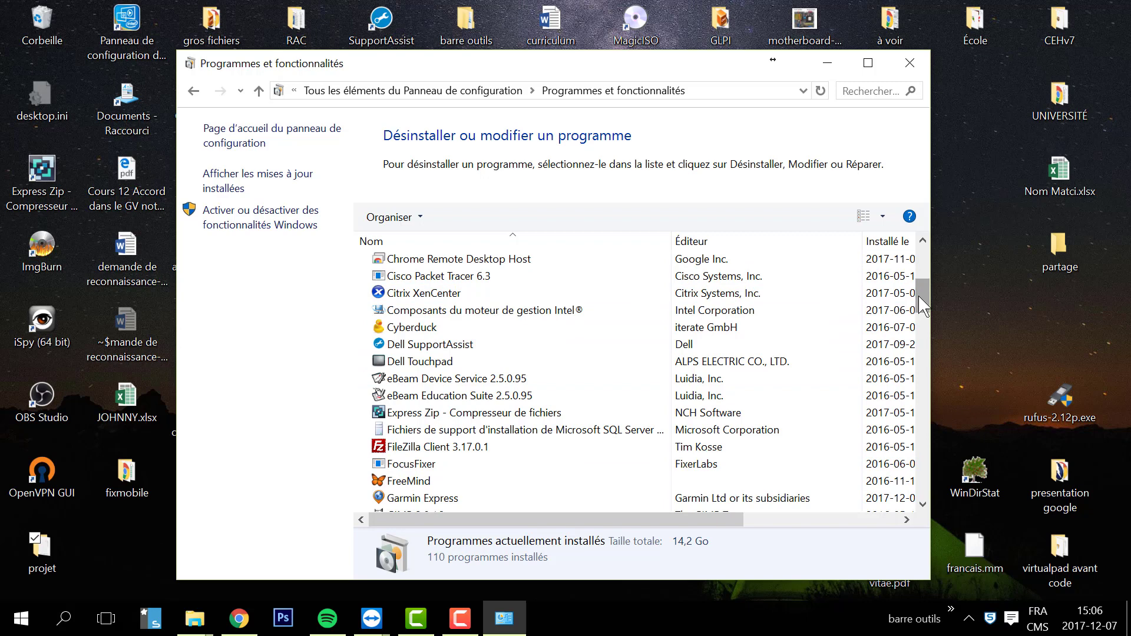
{"action": "left_click_drag", "start_coordinate": [922, 305], "coordinate": [923, 266]}
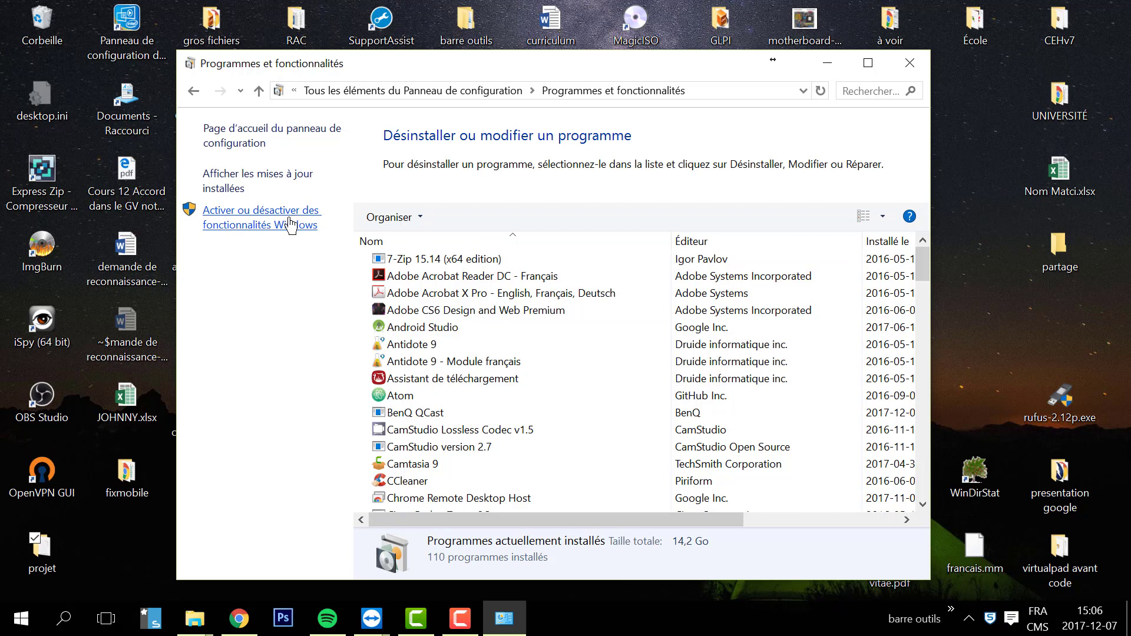
{"action": "left_click", "coordinate": [267, 226]}
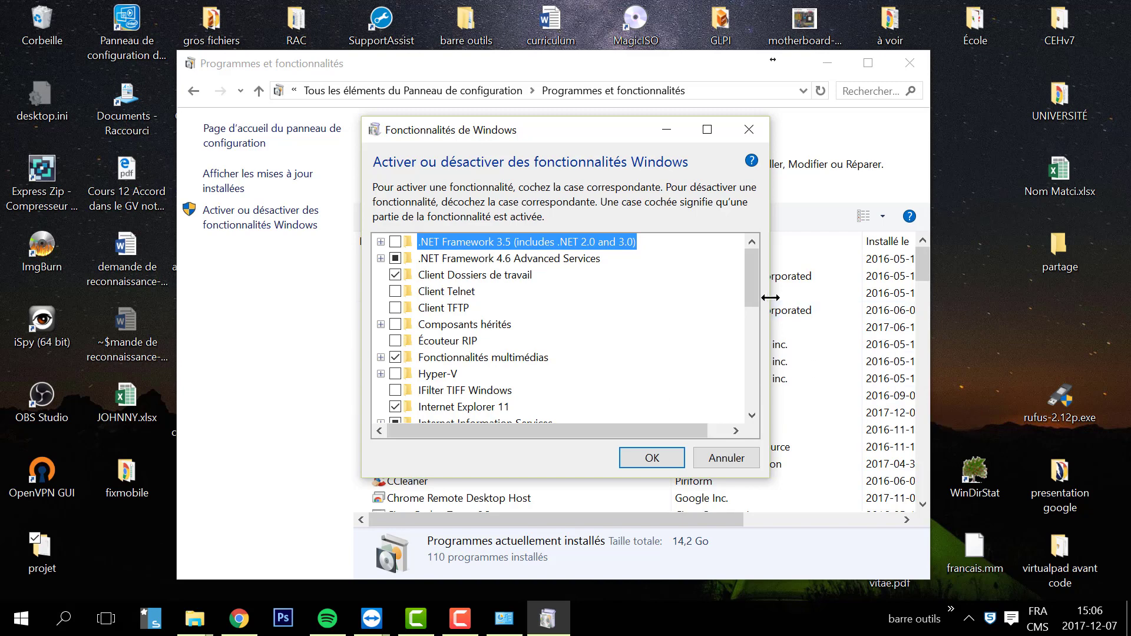
Deactivate the Internet Explorer 11 Windows feature and accept continuing despite its effect on other programs.
{"action": "left_click_drag", "start_coordinate": [755, 277], "coordinate": [754, 295]}
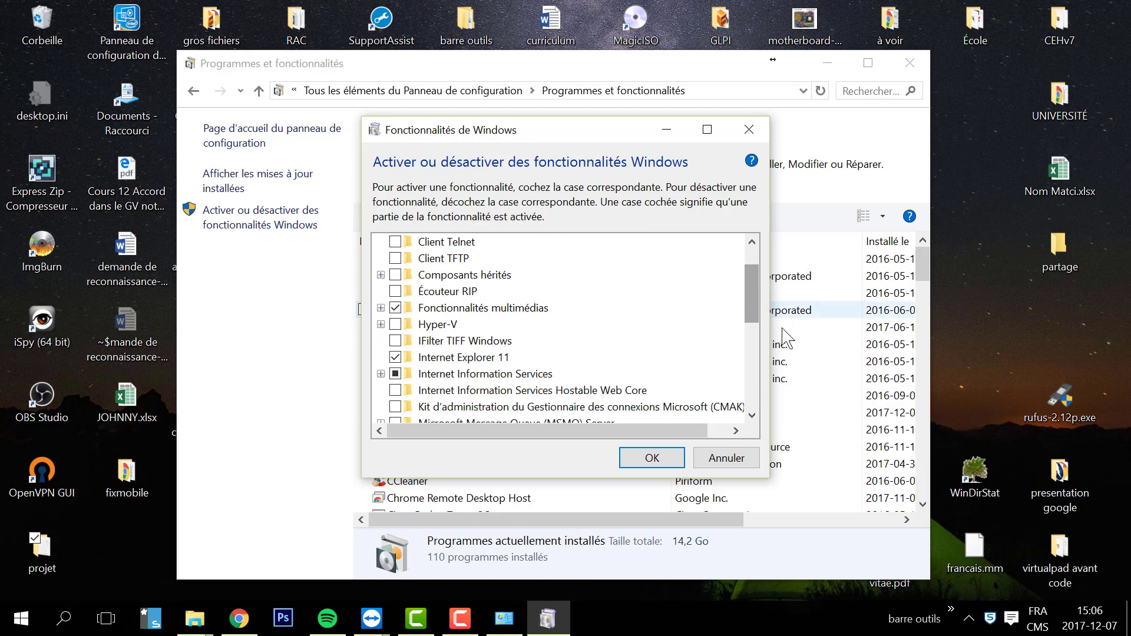
{"action": "left_click", "coordinate": [395, 358]}
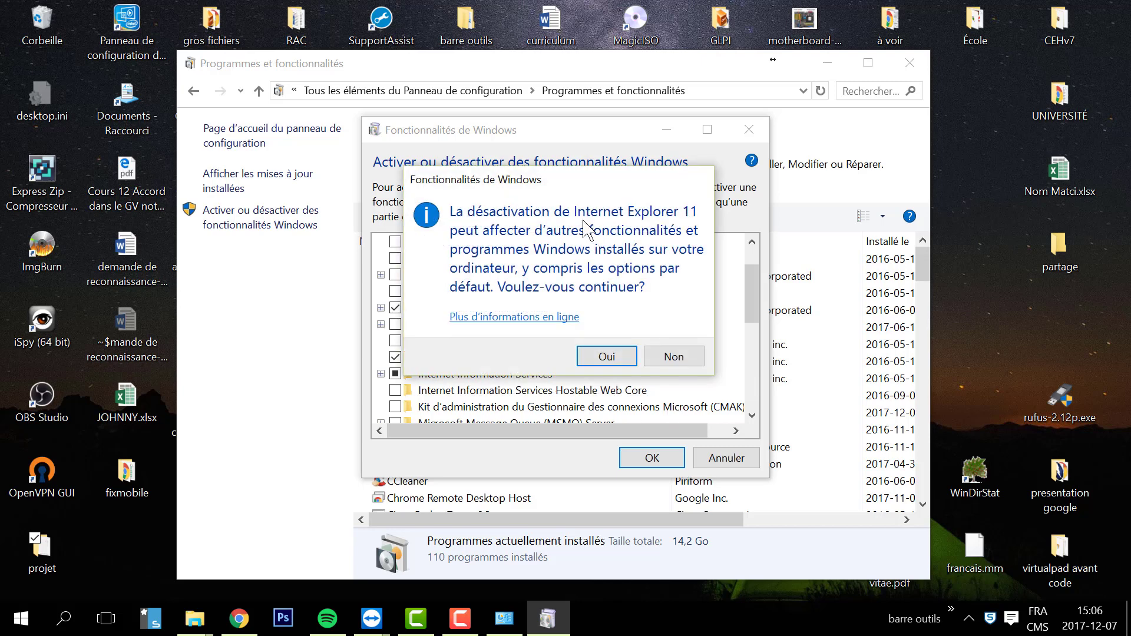
{"action": "left_click", "coordinate": [628, 355]}
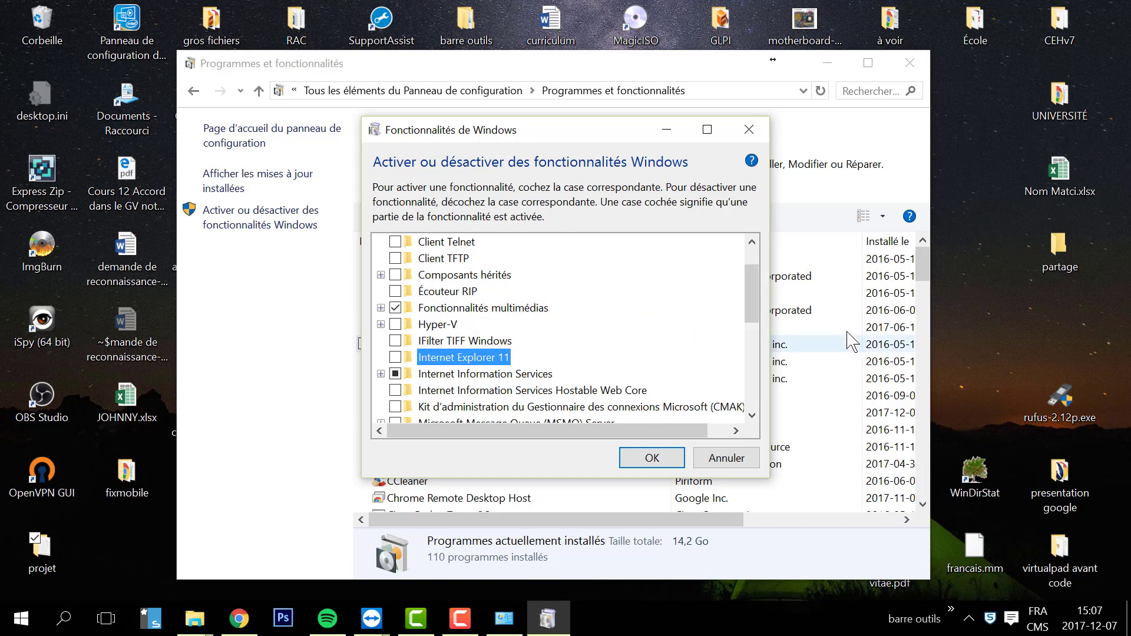
Expand Internet Information Services in the Windows features list and enable FTP Server.
{"action": "scroll", "coordinate": [756, 326], "scroll_direction": "down", "scroll_amount": 2}
{"action": "mouse_move", "coordinate": [757, 327]}
{"action": "left_mouse_down"}
{"action": "mouse_move", "coordinate": [748, 373]}
{"action": "mouse_move", "coordinate": [751, 318]}
{"action": "left_mouse_up"}
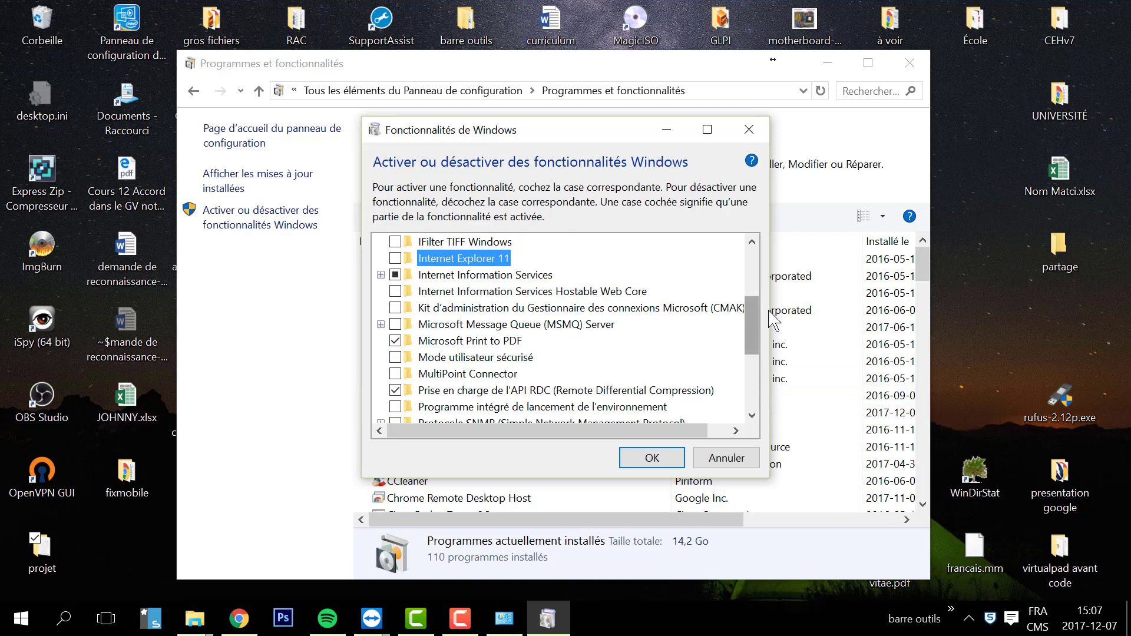
{"action": "mouse_move", "coordinate": [756, 314]}
{"action": "left_mouse_down"}
{"action": "mouse_move", "coordinate": [754, 371]}
{"action": "mouse_move", "coordinate": [757, 300]}
{"action": "left_mouse_up"}
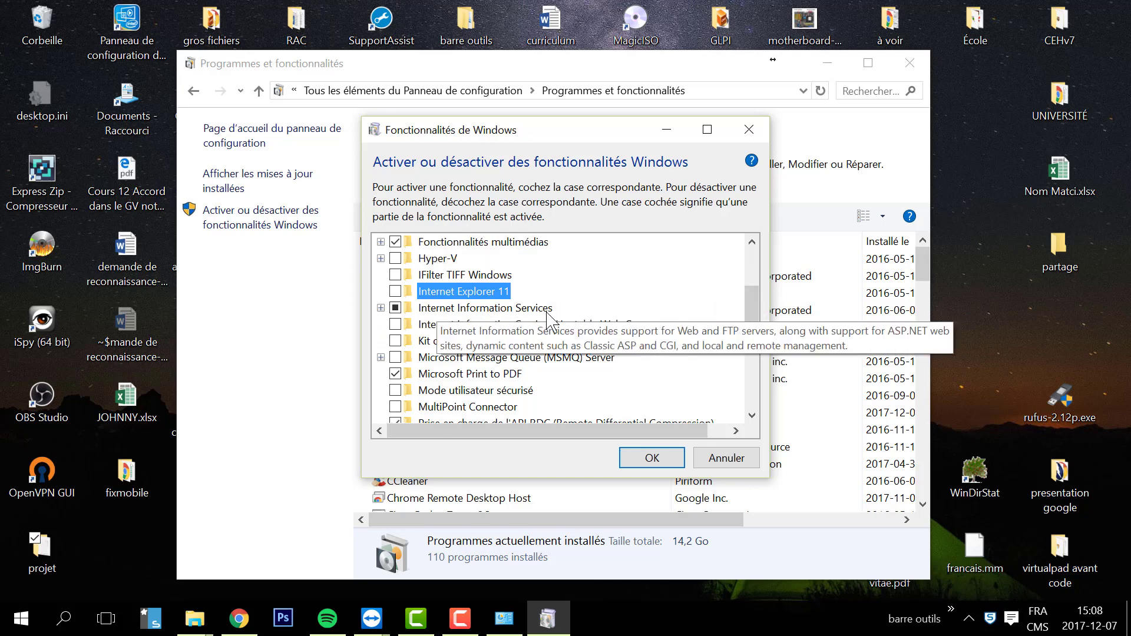
{"action": "left_click", "coordinate": [380, 307]}
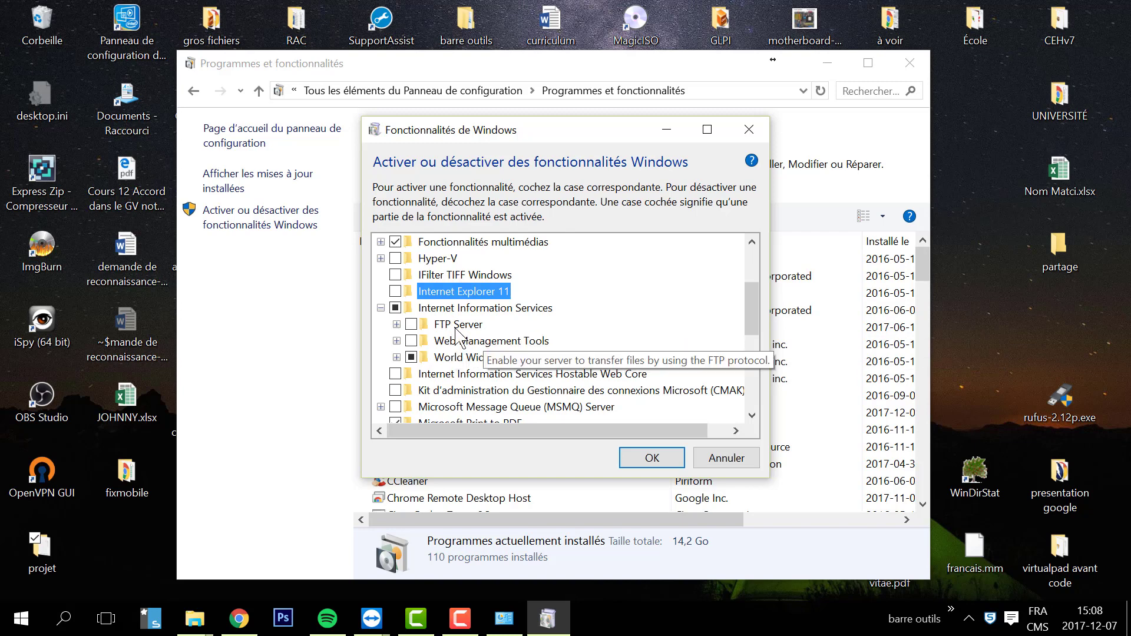
{"action": "left_click", "coordinate": [411, 324]}
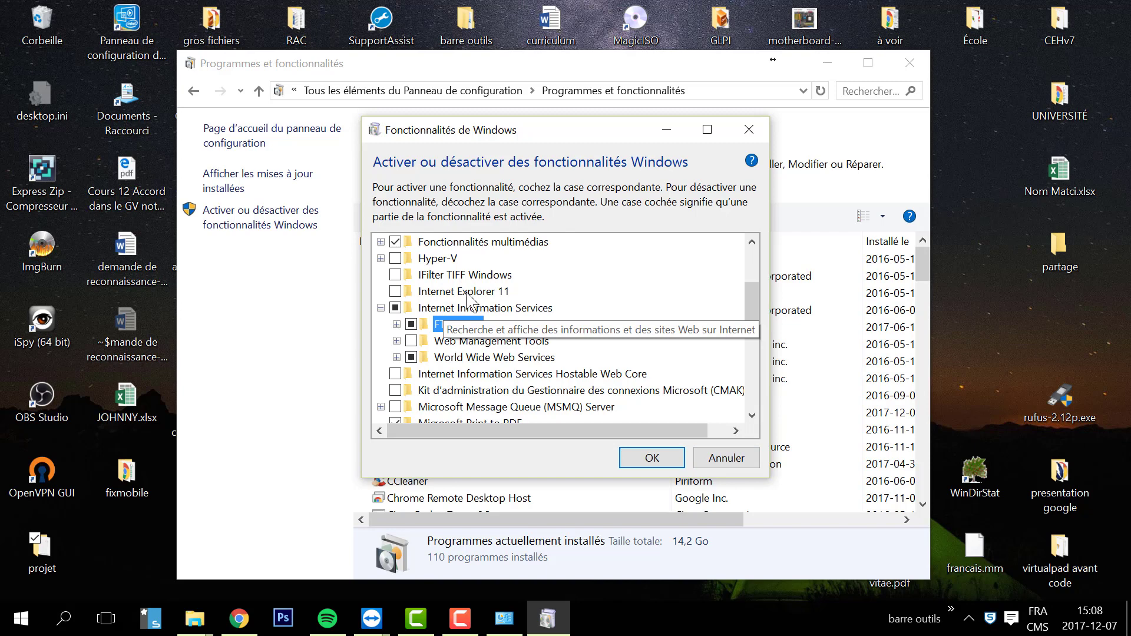
Reactivate Internet Explorer 11, then apply the Windows feature changes and close the open windows.
{"action": "left_click", "coordinate": [395, 290]}
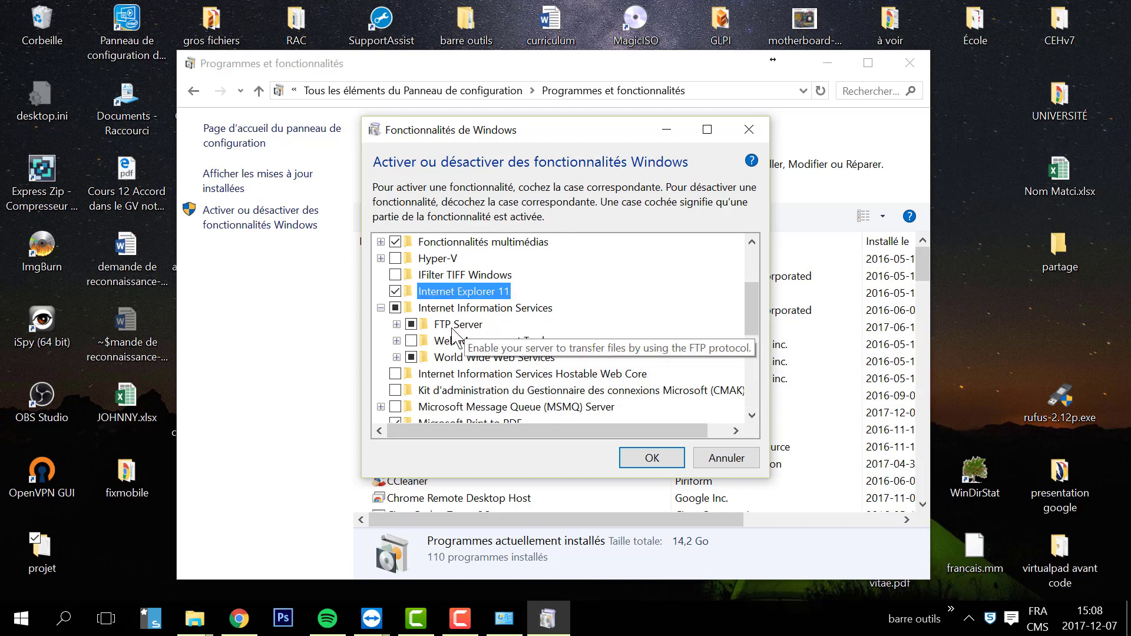
{"action": "left_click", "coordinate": [644, 466]}
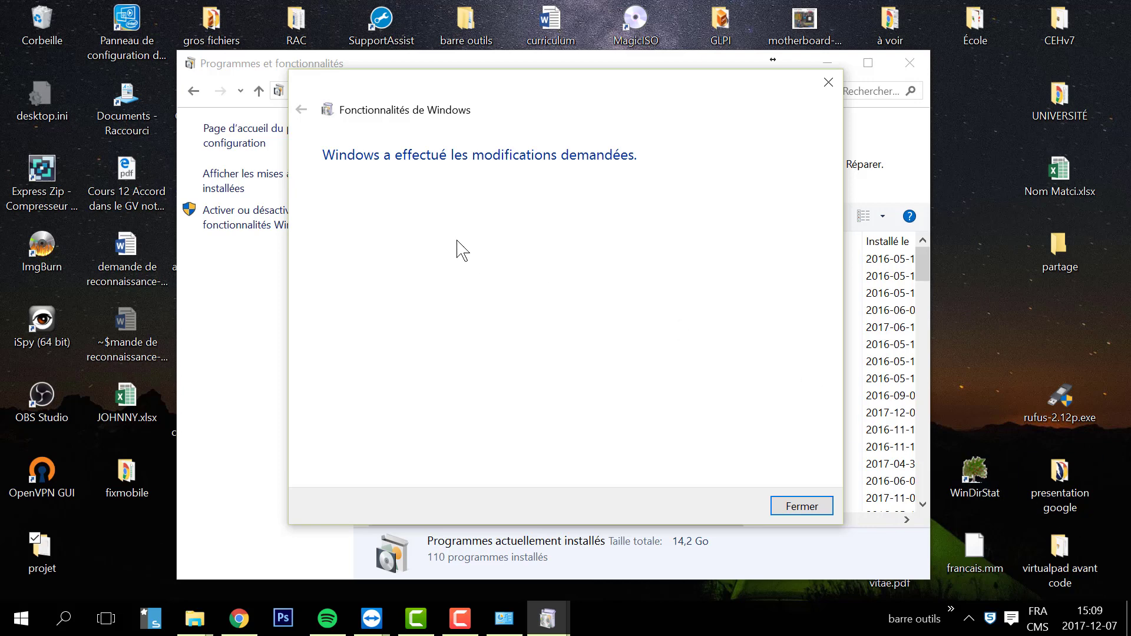
{"action": "left_click", "coordinate": [802, 505]}
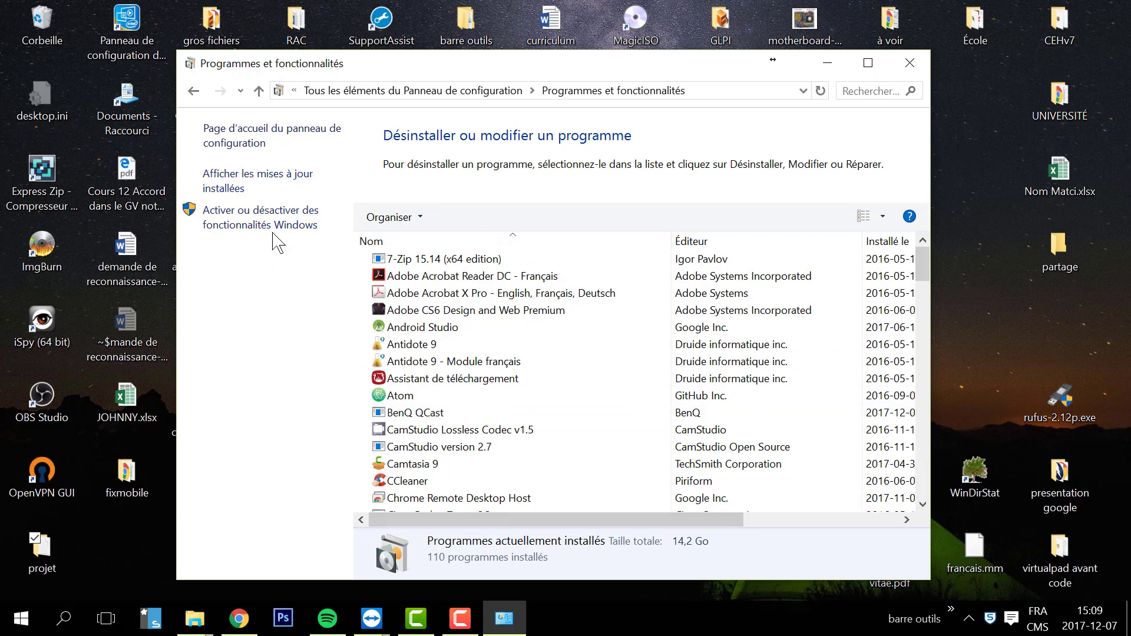
{"action": "left_click", "coordinate": [910, 64]}
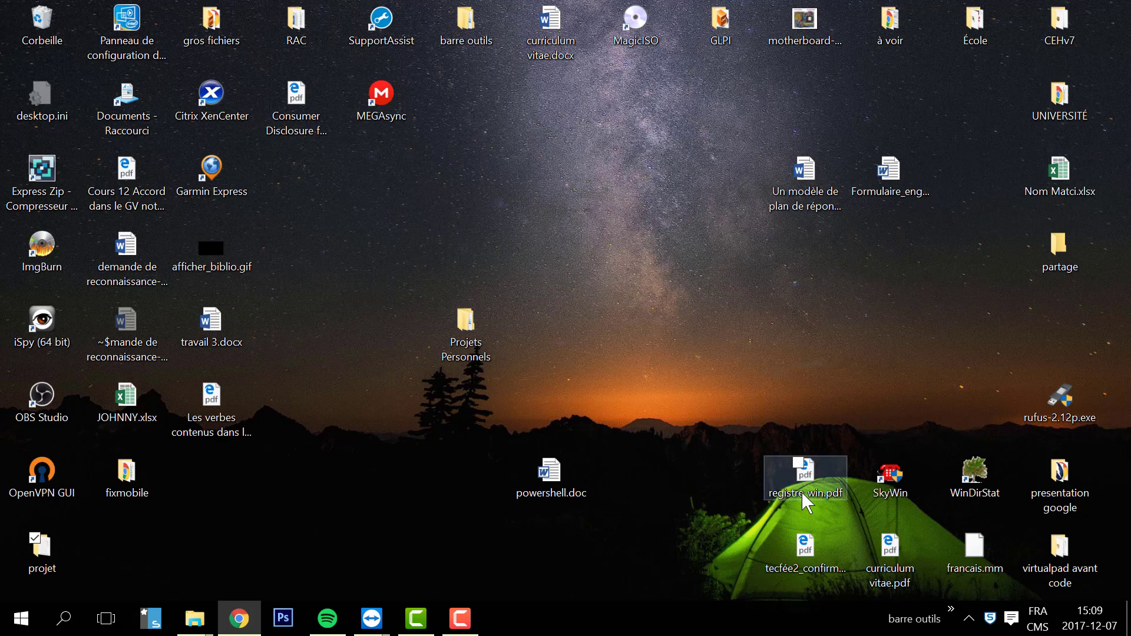
Reopen the Control Panel and open Outils d'administration.
{"action": "left_click", "coordinate": [21, 618]}
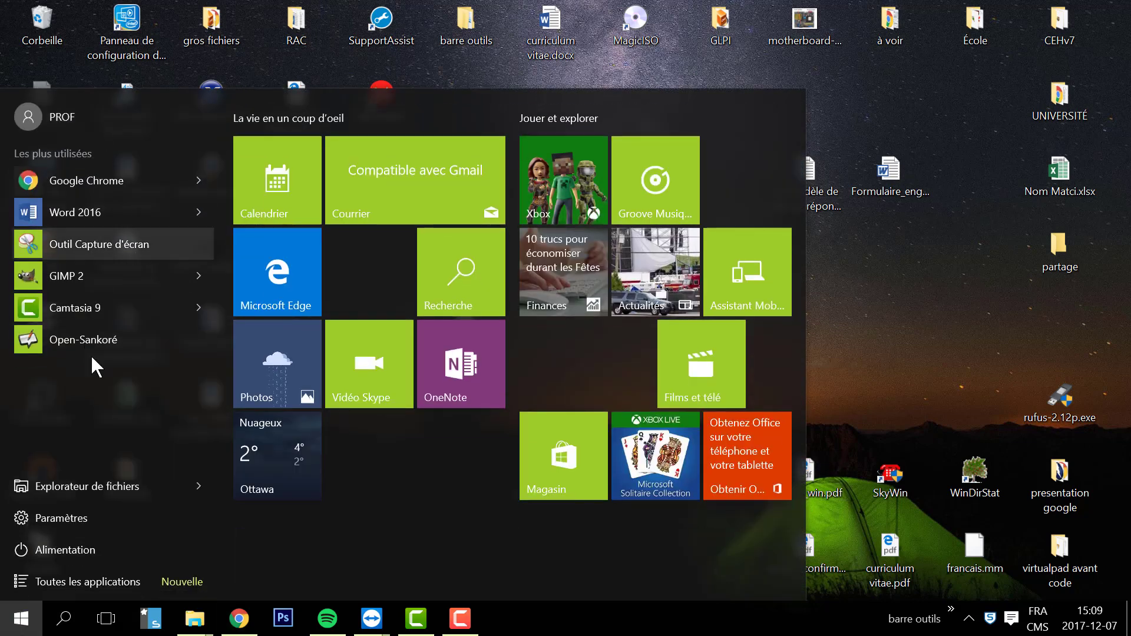
{"action": "key", "text": "super+r"}
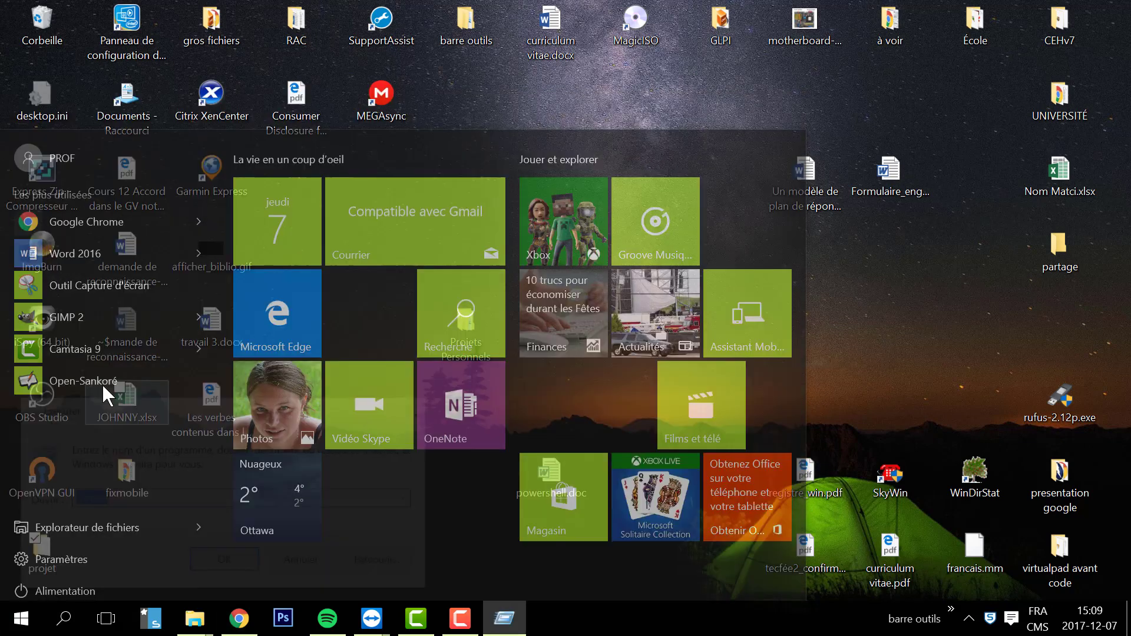
{"action": "key", "text": "Return"}
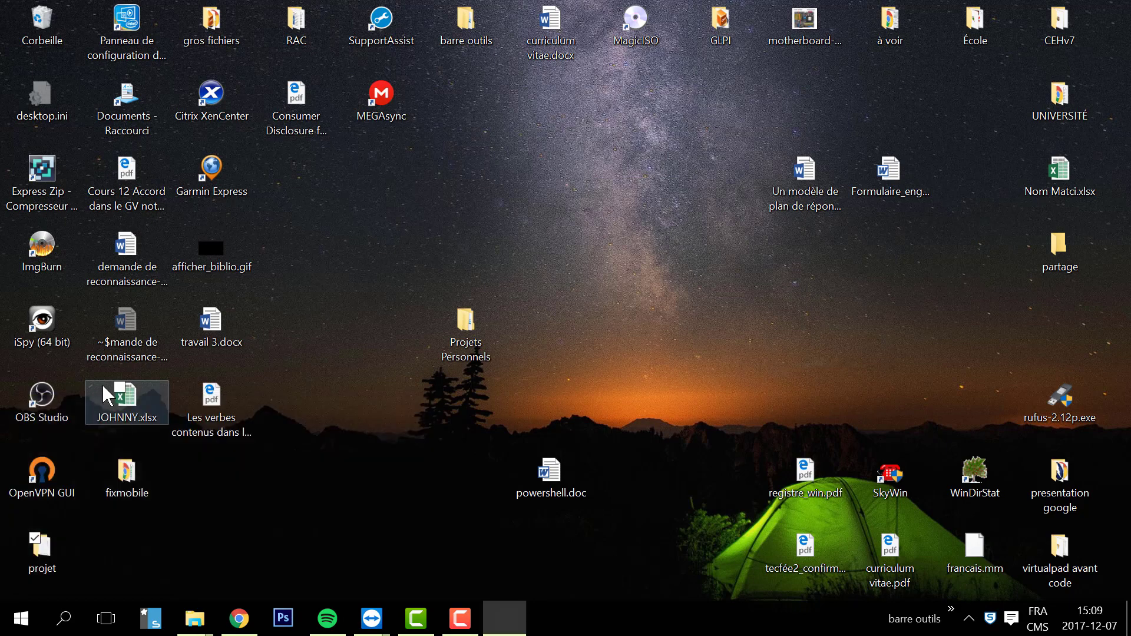
{"action": "scroll", "coordinate": [732, 365], "scroll_direction": "down", "scroll_amount": 1}
{"action": "scroll", "coordinate": [732, 388], "scroll_direction": "down", "scroll_amount": 4}
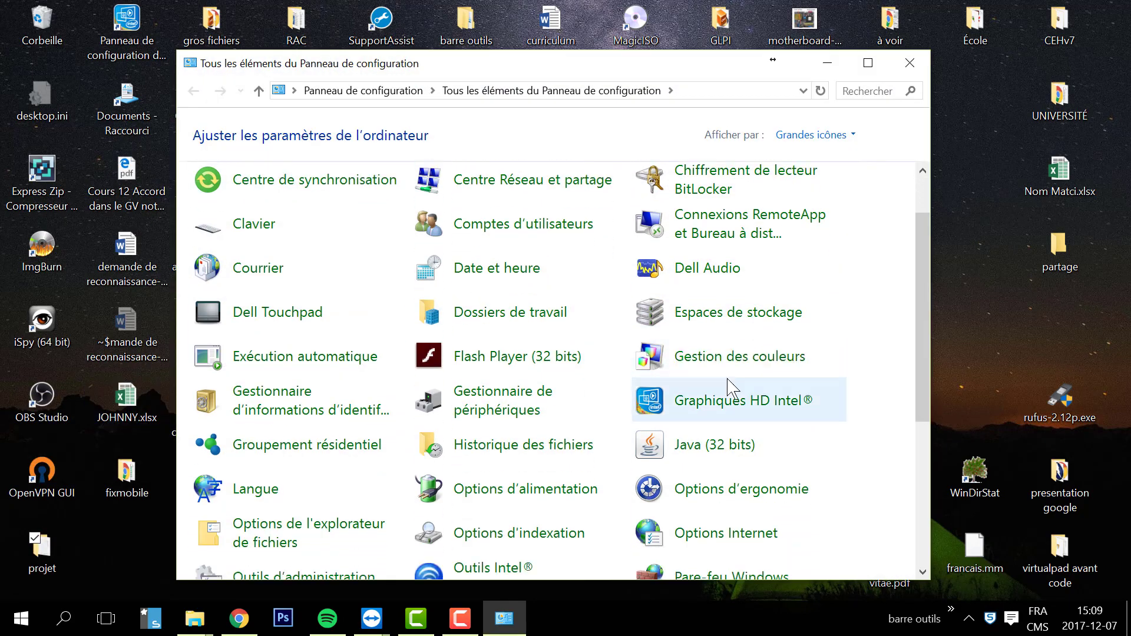
{"action": "scroll", "coordinate": [730, 386], "scroll_direction": "down", "scroll_amount": 1}
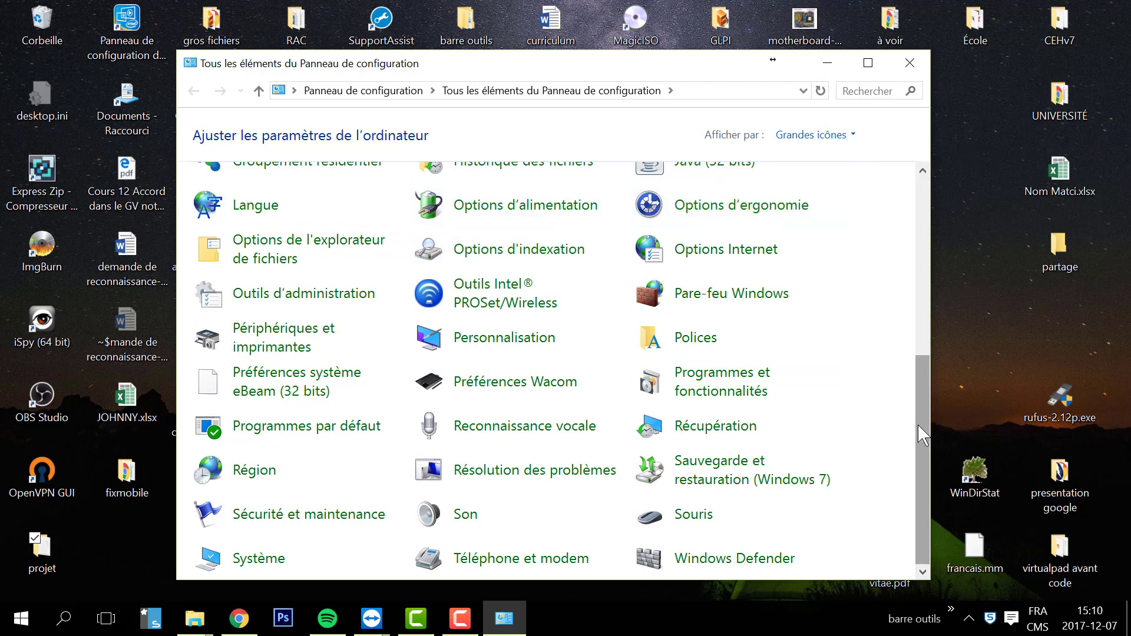
{"action": "left_click_drag", "start_coordinate": [918, 426], "coordinate": [931, 371]}
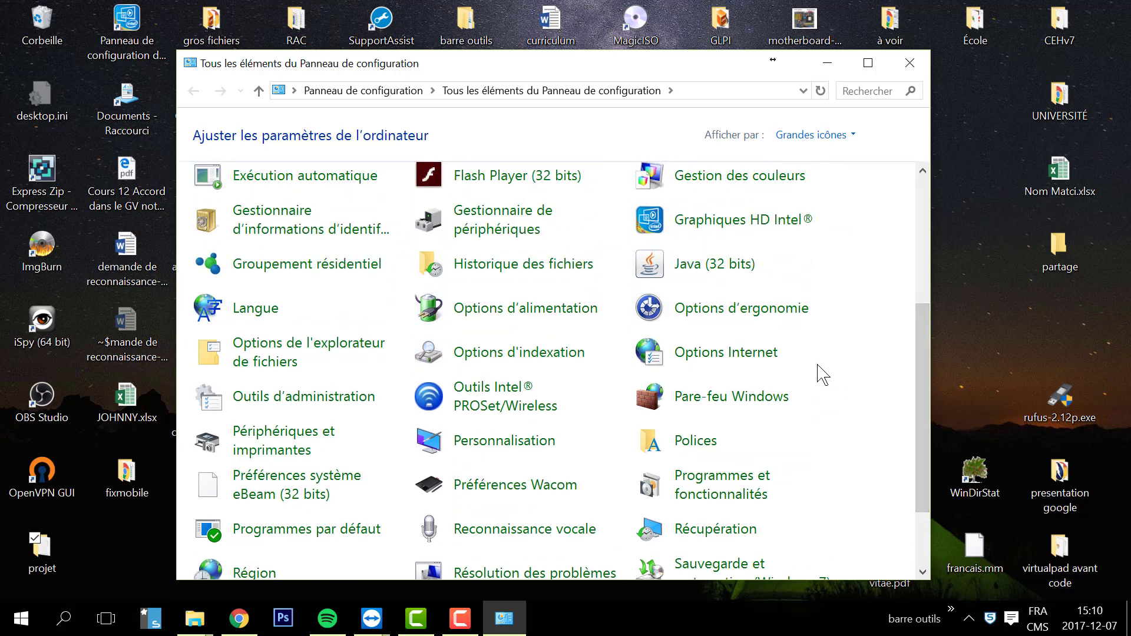
{"action": "left_click", "coordinate": [266, 400]}
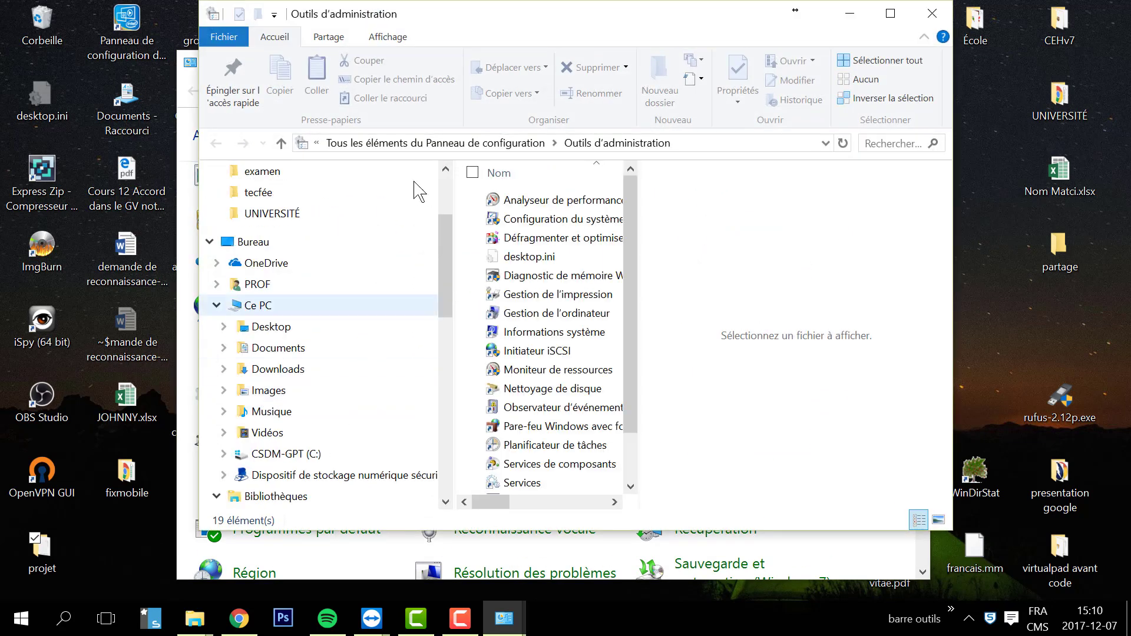
Widen the file list in Outils d'administration, look through all the available tools, and close the window.
{"action": "left_click_drag", "start_coordinate": [644, 246], "coordinate": [707, 262]}
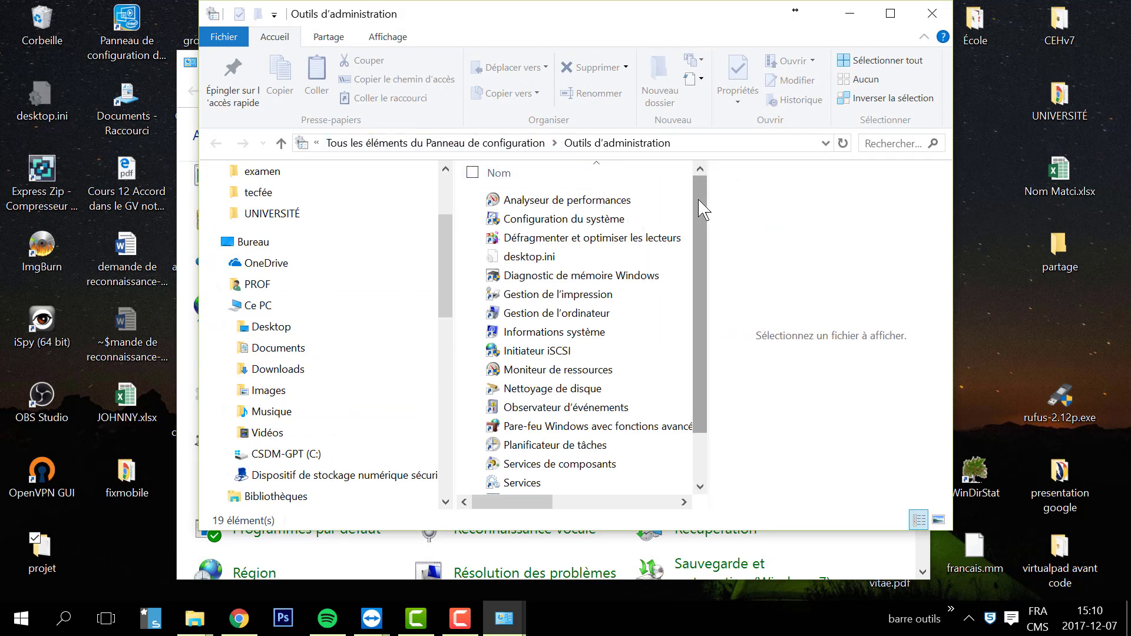
{"action": "left_click_drag", "start_coordinate": [698, 199], "coordinate": [697, 292]}
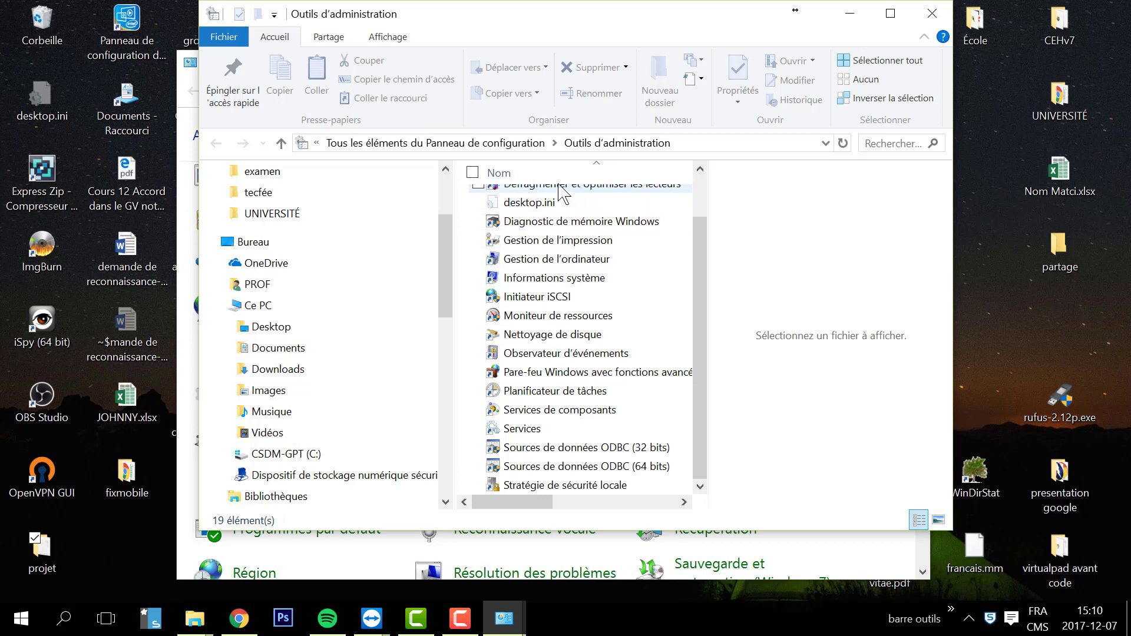
{"action": "left_click_drag", "start_coordinate": [702, 274], "coordinate": [703, 236]}
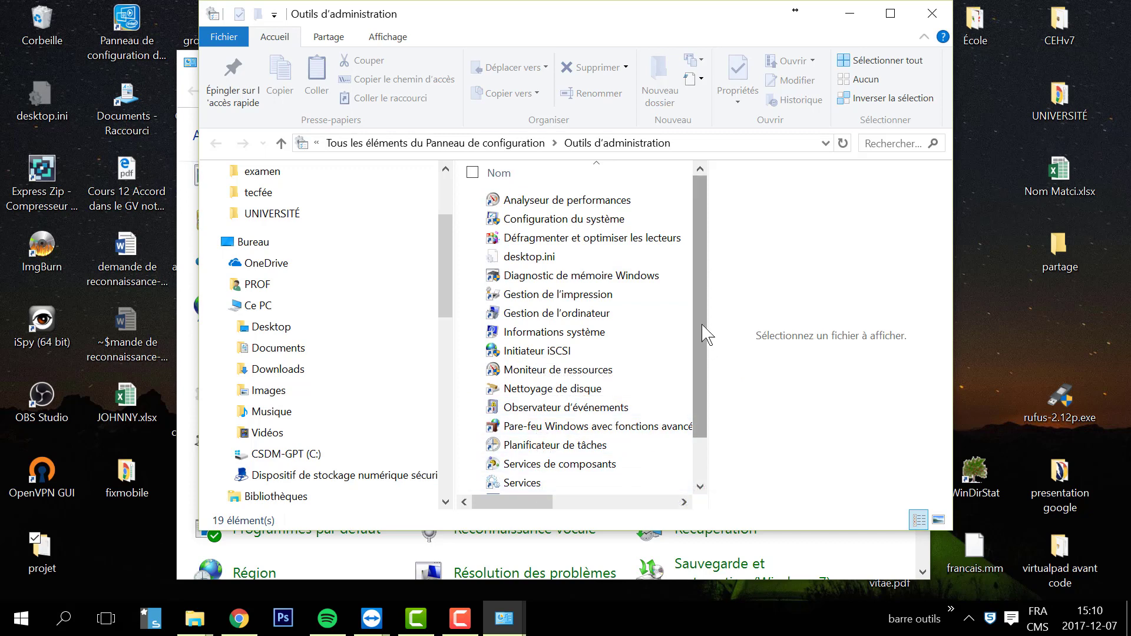
{"action": "left_click_drag", "start_coordinate": [699, 354], "coordinate": [672, 415]}
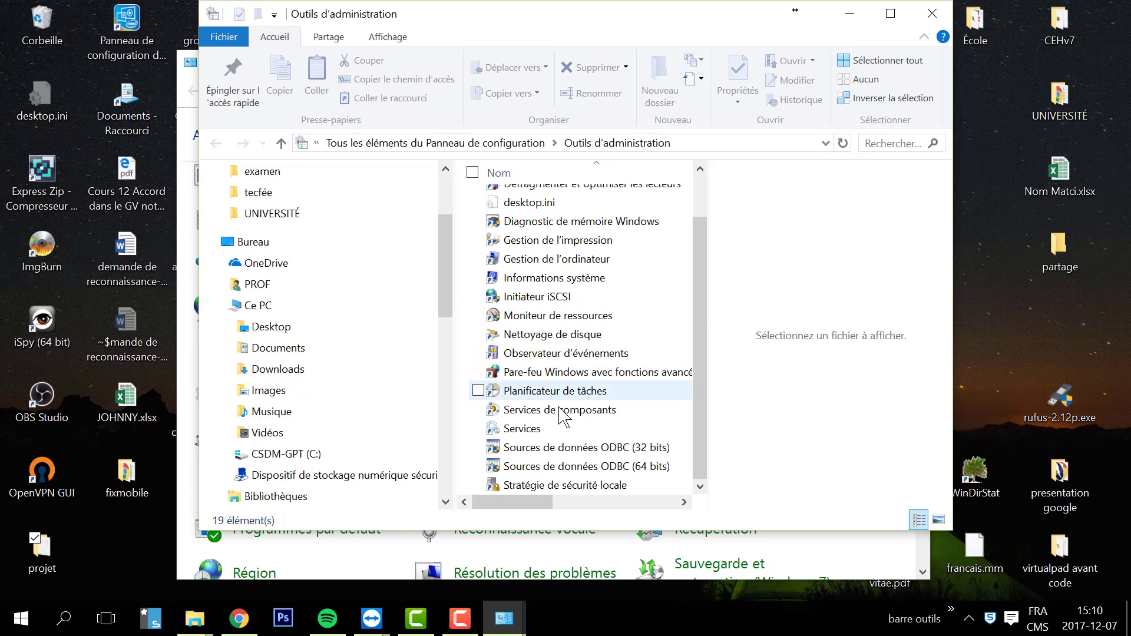
{"action": "left_click", "coordinate": [932, 13]}
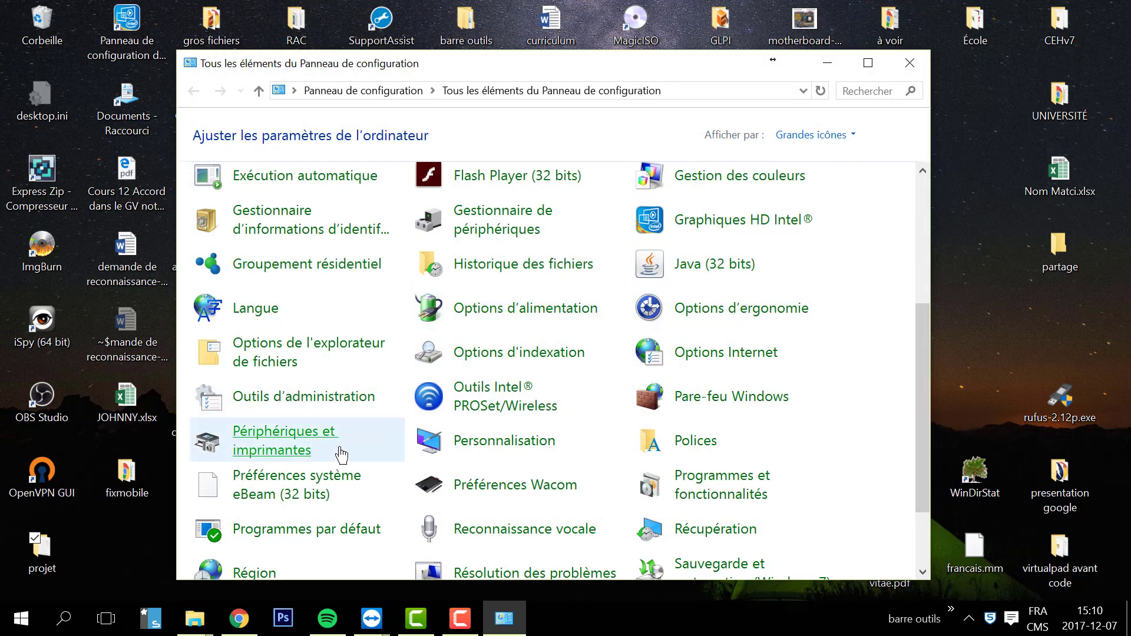
Return to Programmes et fonctionnalités and reopen the dialog for activating or deactivating Windows features.
{"action": "scroll", "coordinate": [329, 412], "scroll_direction": "up", "scroll_amount": 1}
{"action": "scroll", "coordinate": [328, 419], "scroll_direction": "down", "scroll_amount": 2}
{"action": "scroll", "coordinate": [328, 419], "scroll_direction": "down", "scroll_amount": 1}
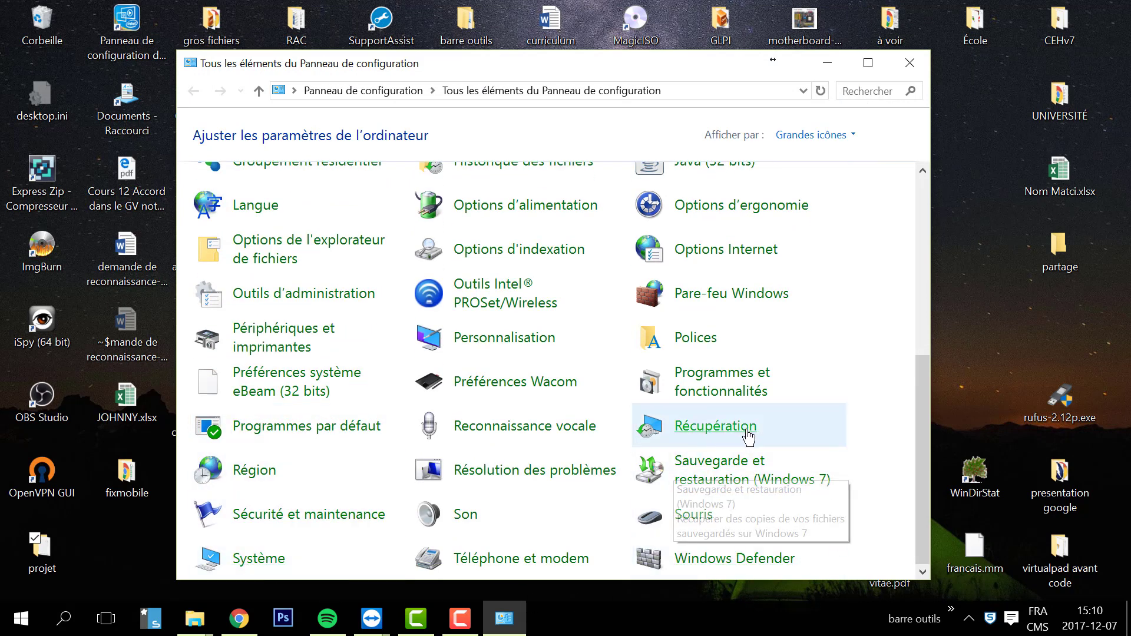
{"action": "left_click", "coordinate": [729, 386]}
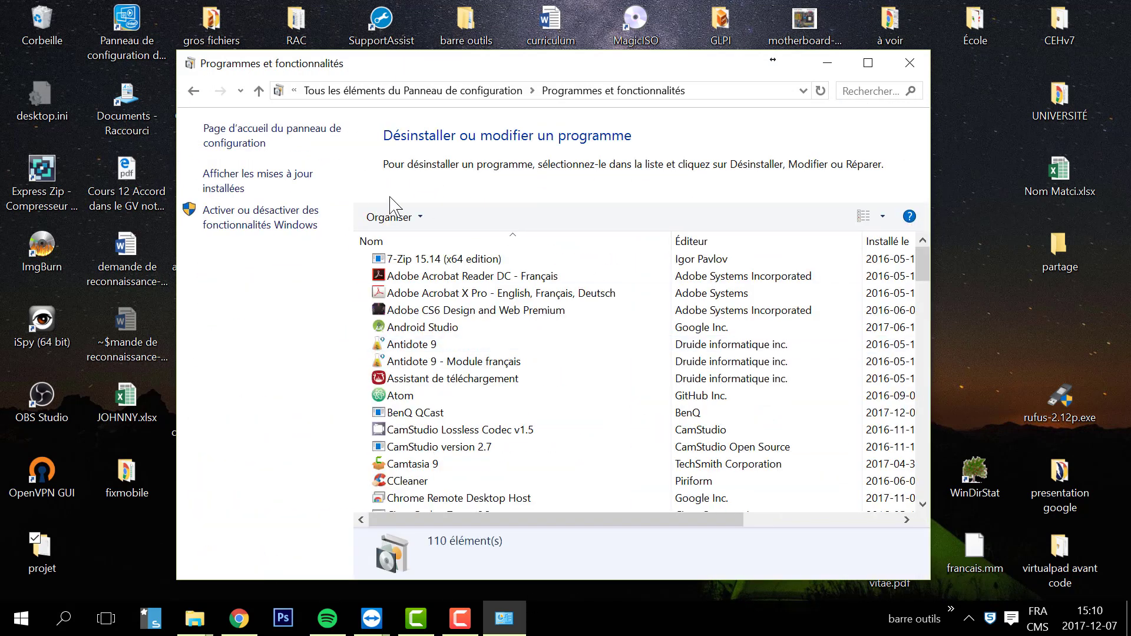
{"action": "left_click", "coordinate": [281, 225]}
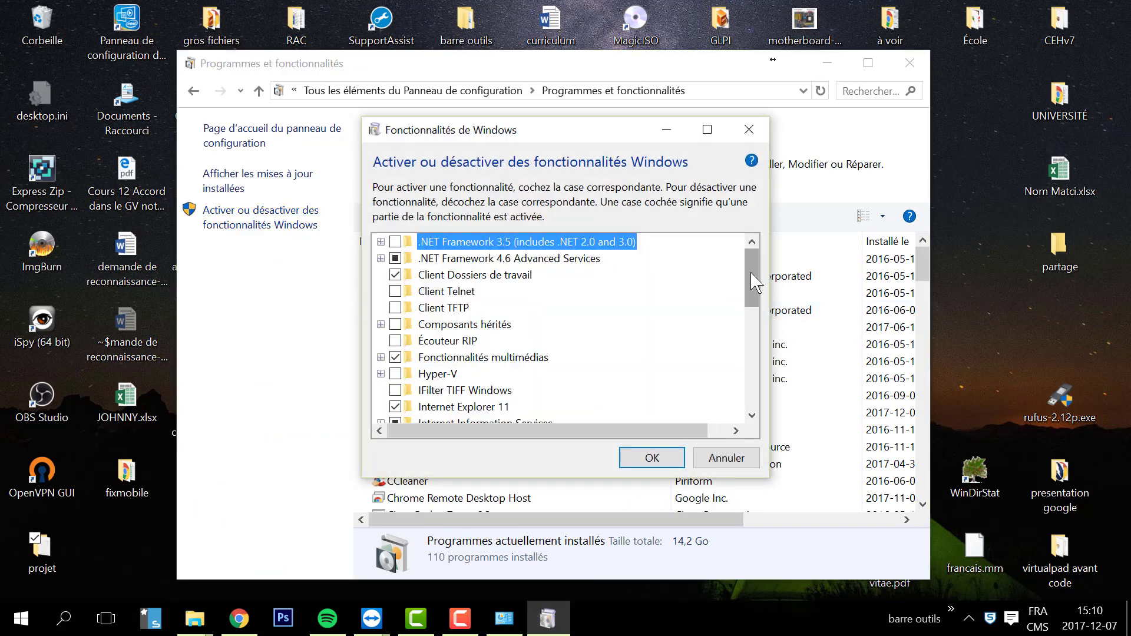
Activate Web Management Tools with the IIS Management Console under Internet Information Services, apply the change, and close the open windows.
{"action": "left_click_drag", "start_coordinate": [751, 271], "coordinate": [746, 315]}
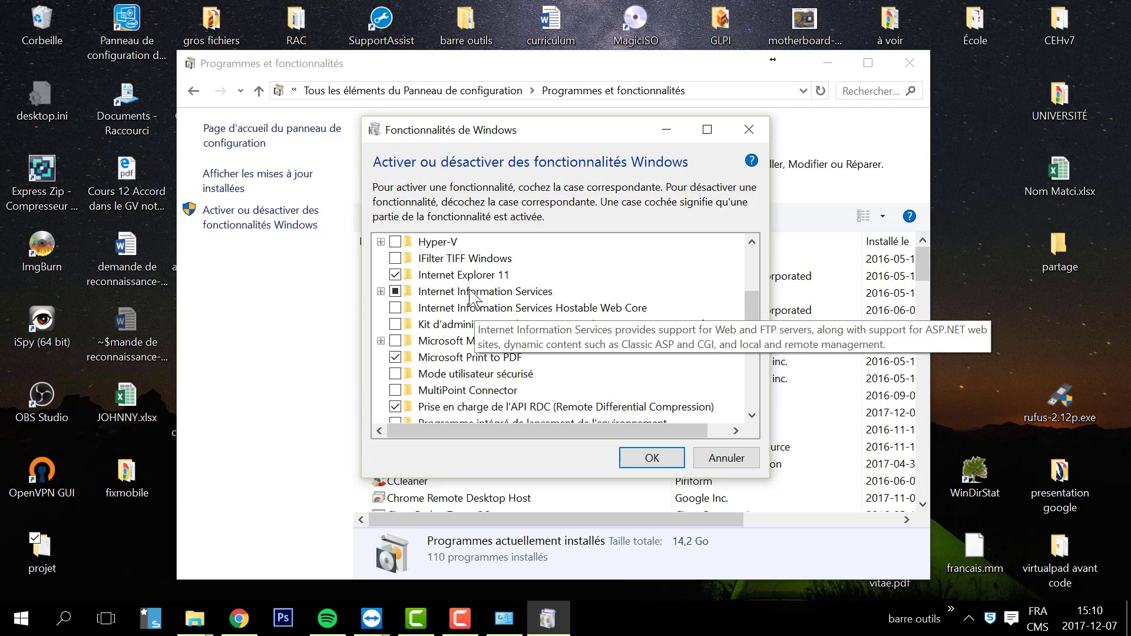
{"action": "left_click", "coordinate": [381, 291]}
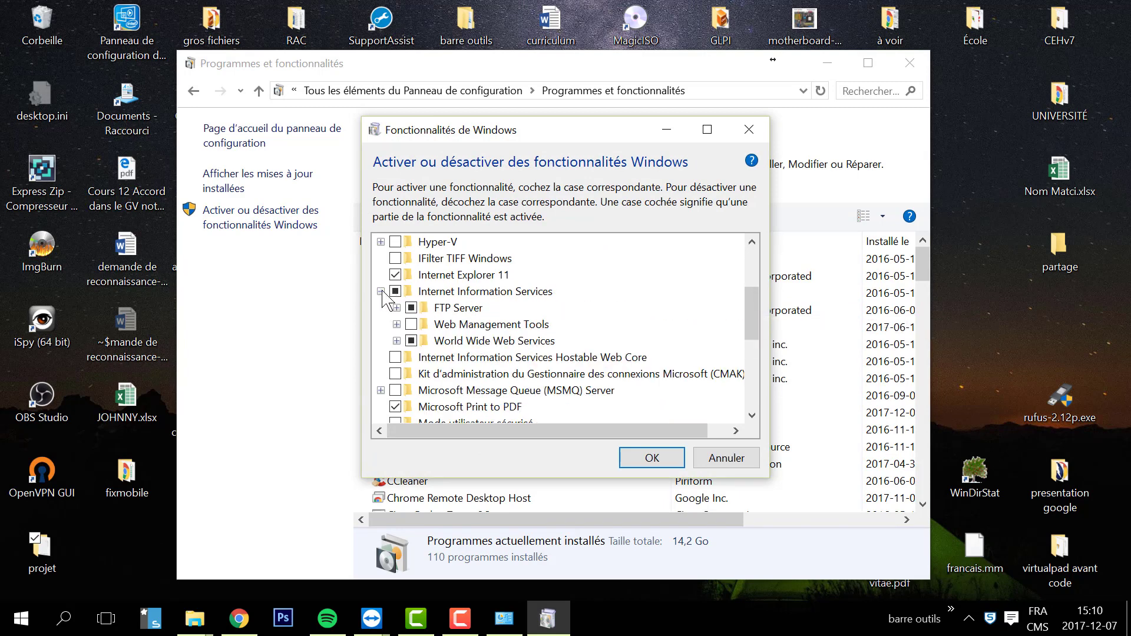
{"action": "left_click", "coordinate": [397, 308]}
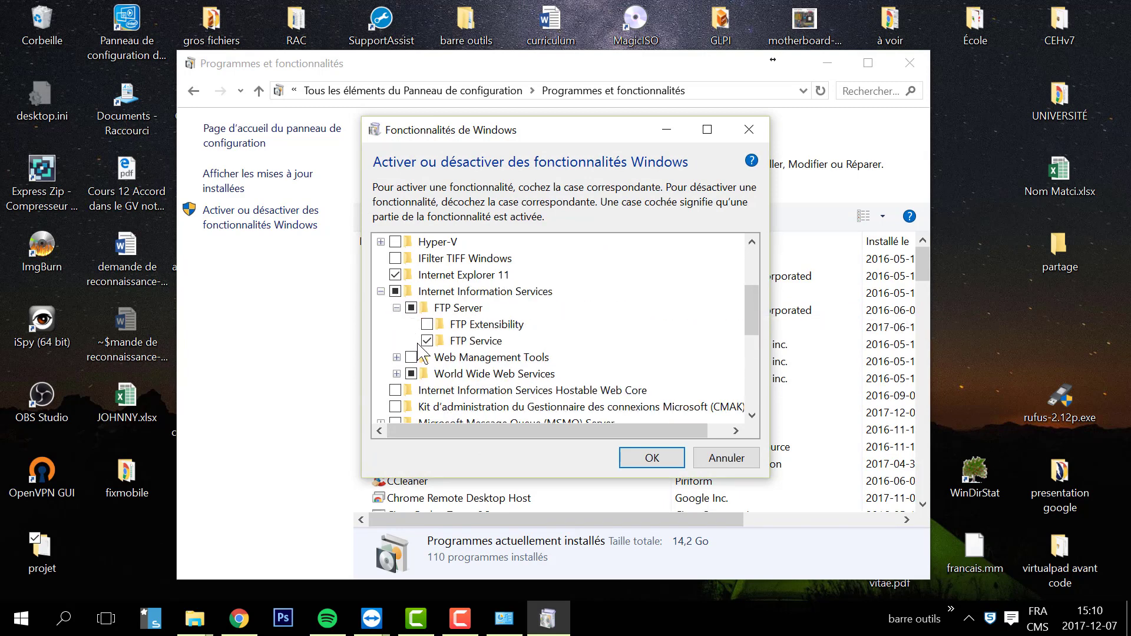
{"action": "left_click", "coordinate": [397, 357]}
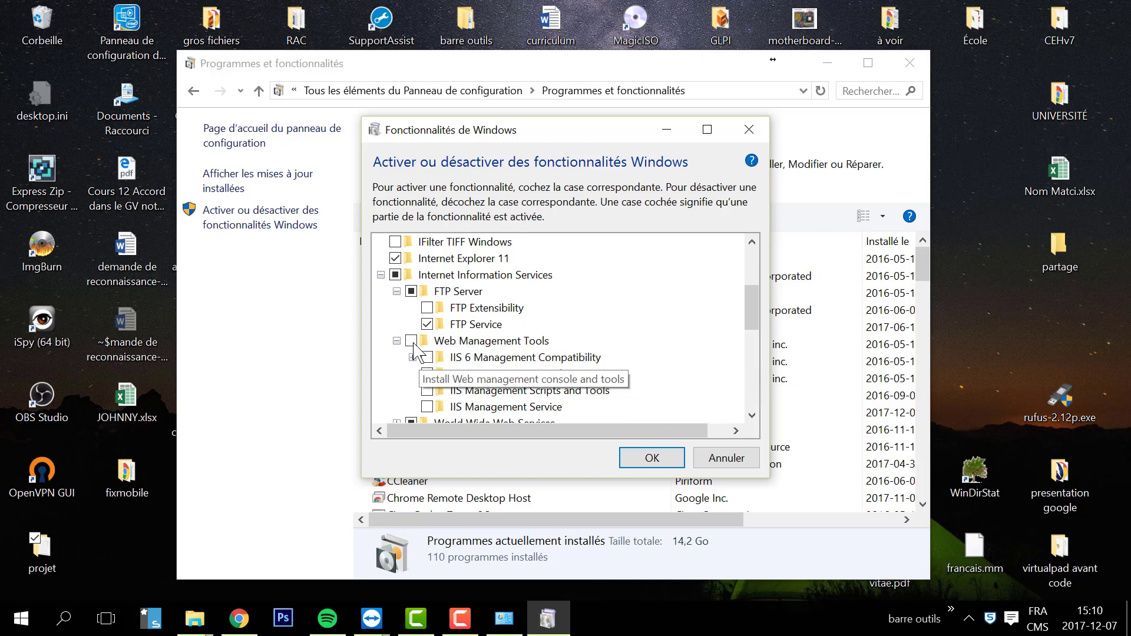
{"action": "left_click", "coordinate": [548, 341]}
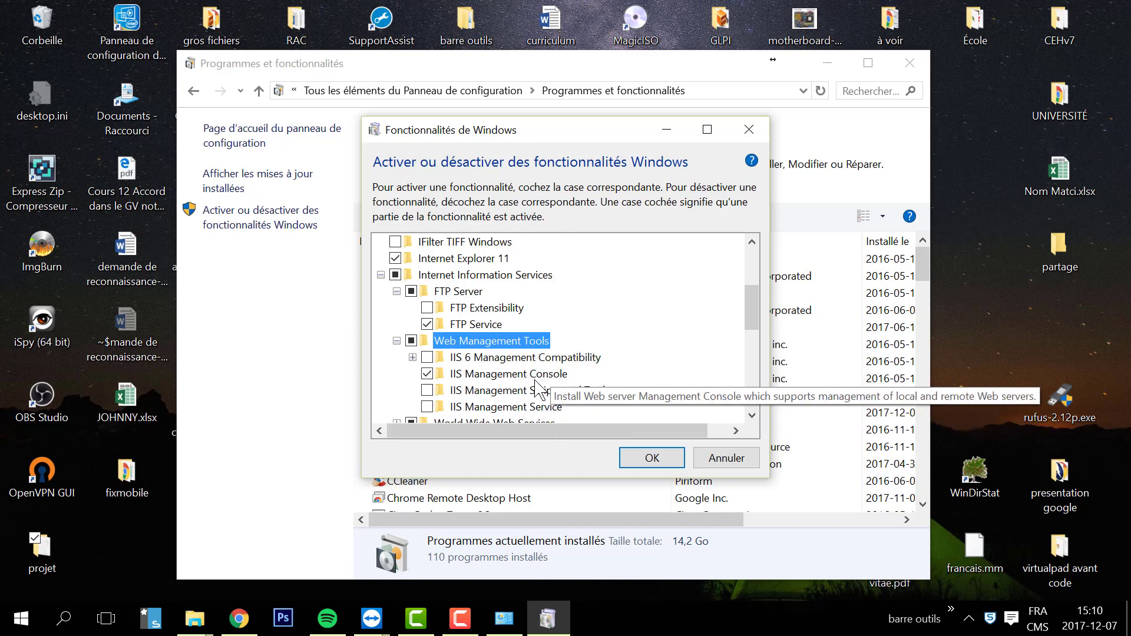
{"action": "left_click", "coordinate": [648, 459]}
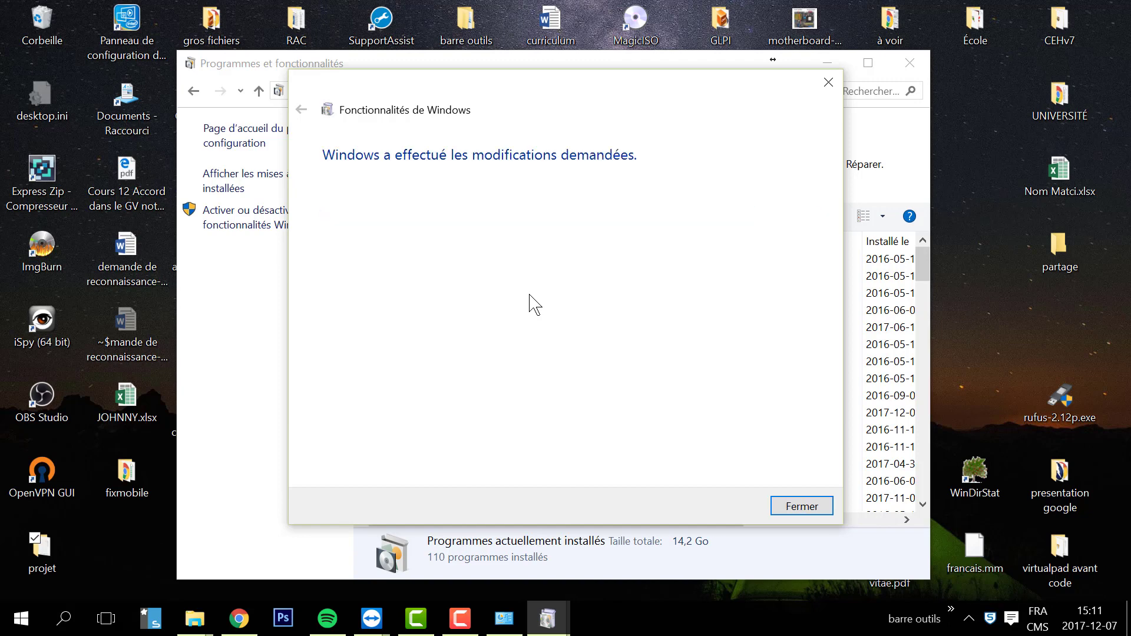
{"action": "left_click", "coordinate": [802, 506]}
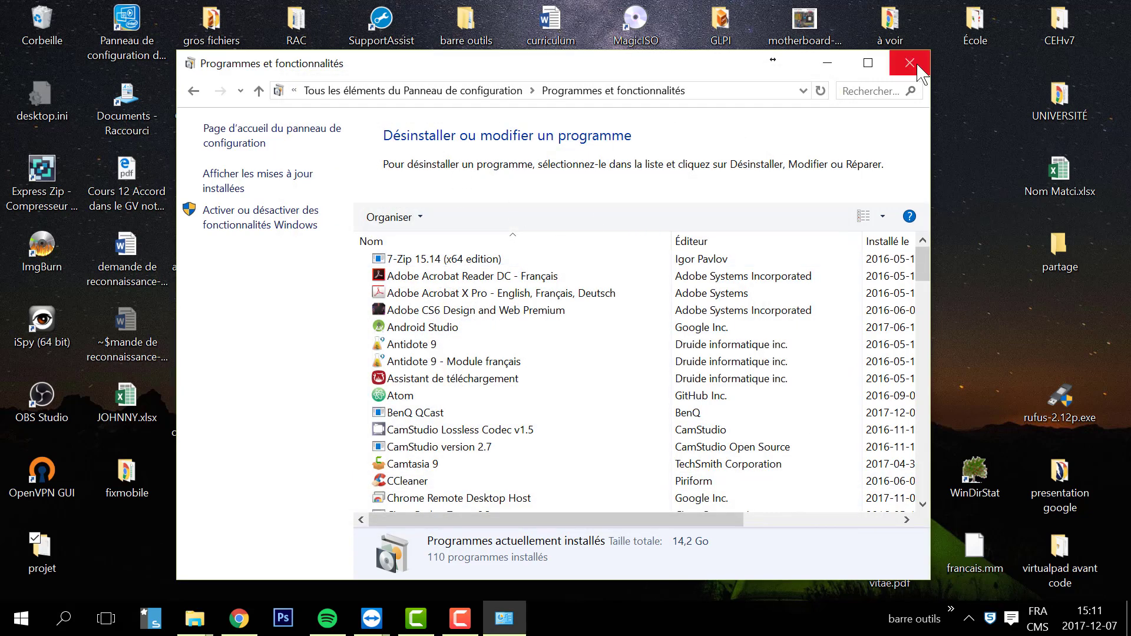
{"action": "left_click", "coordinate": [910, 63]}
Reopen the Control Panel through the Run dialog with the command control, and open Outils d'administration.
{"action": "key", "text": "super+r"}
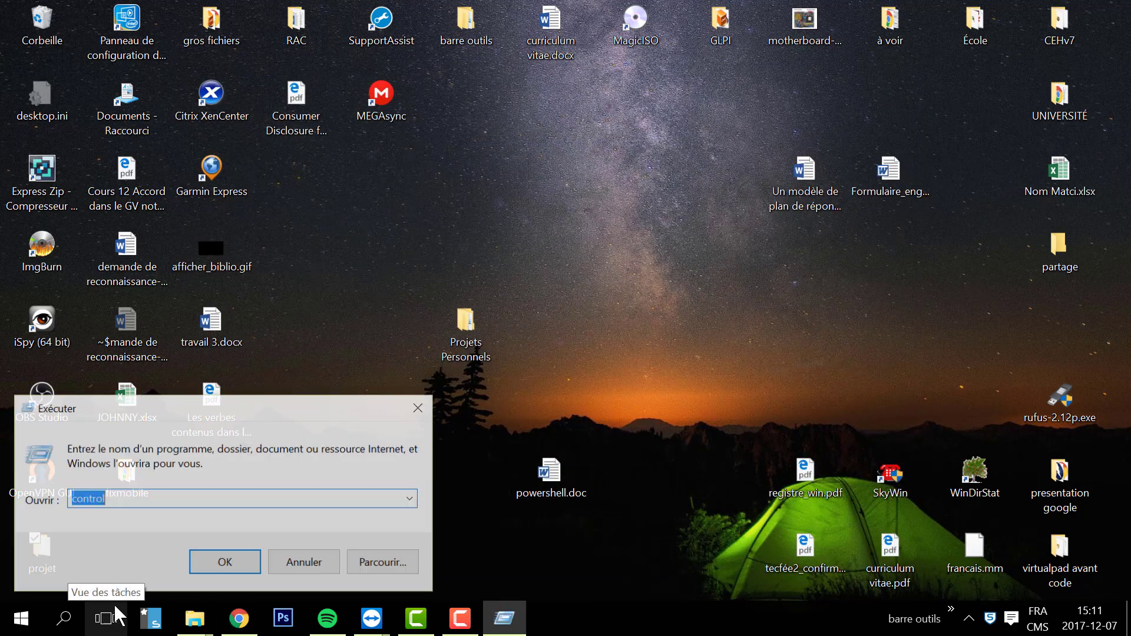
{"action": "left_click", "coordinate": [242, 563]}
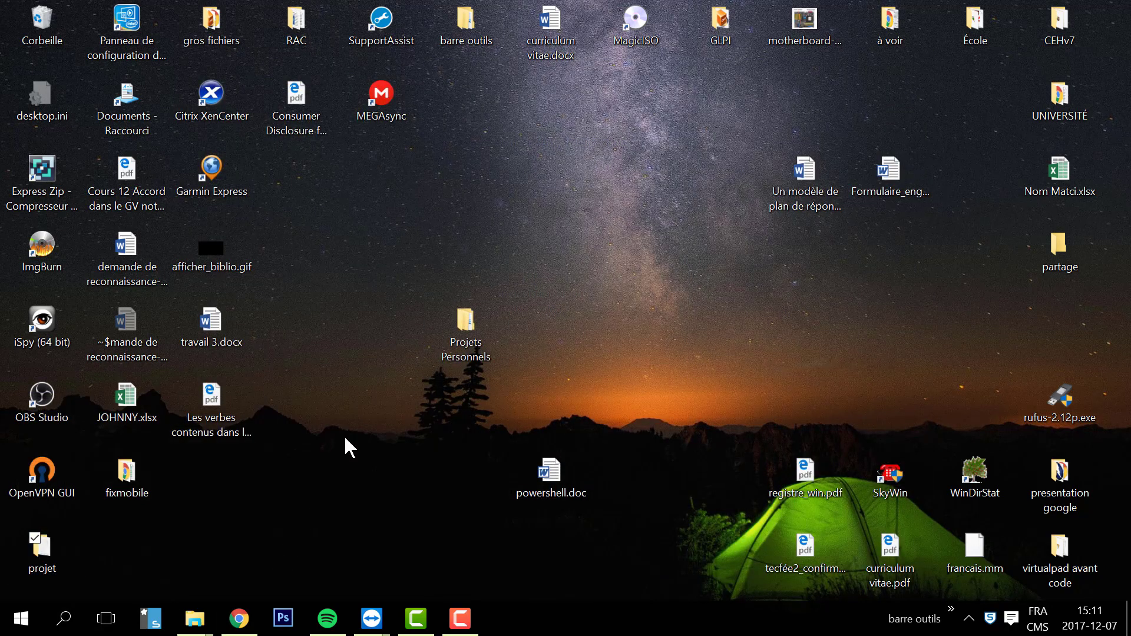
{"action": "scroll", "coordinate": [656, 458], "scroll_direction": "down", "scroll_amount": 1}
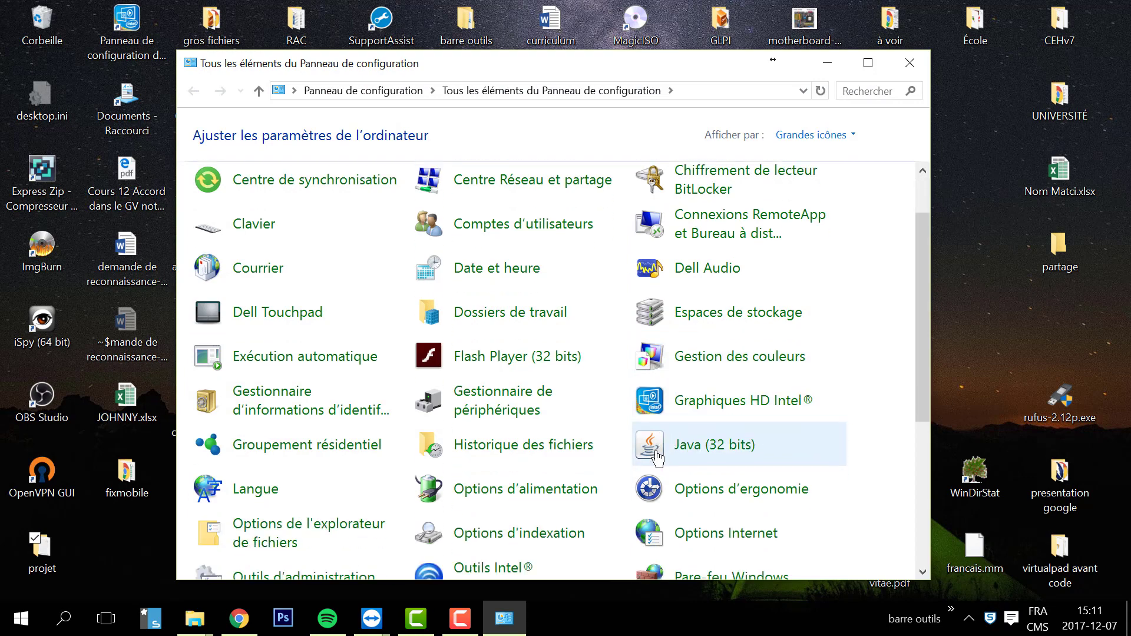
{"action": "scroll", "coordinate": [656, 458], "scroll_direction": "down", "scroll_amount": 3}
{"action": "scroll", "coordinate": [648, 456], "scroll_direction": "down", "scroll_amount": 1}
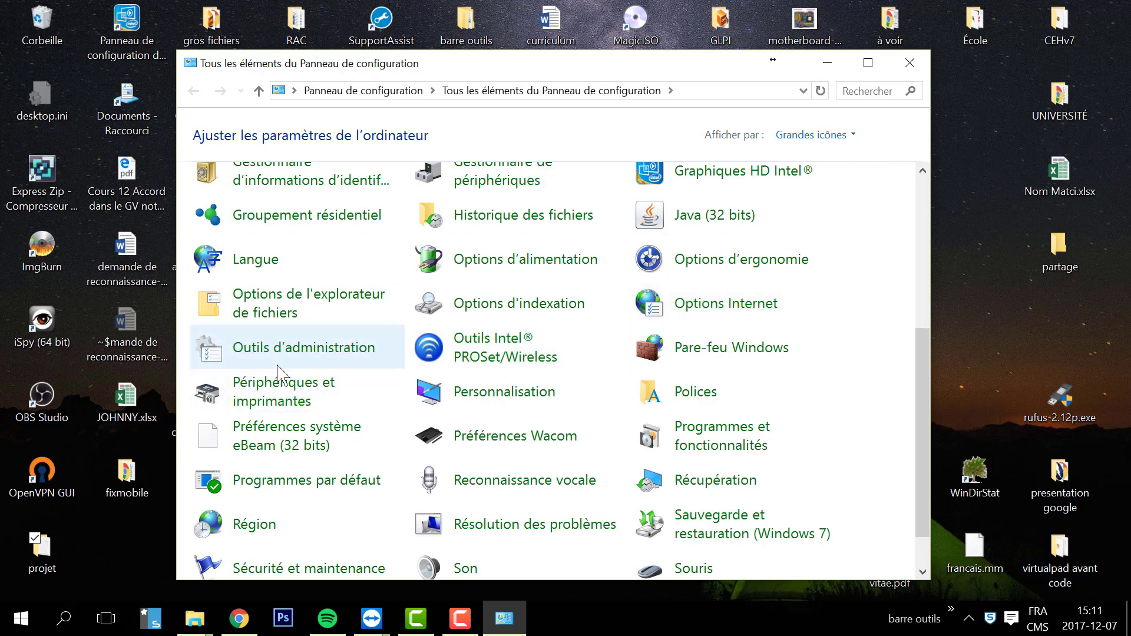
{"action": "left_click", "coordinate": [341, 356]}
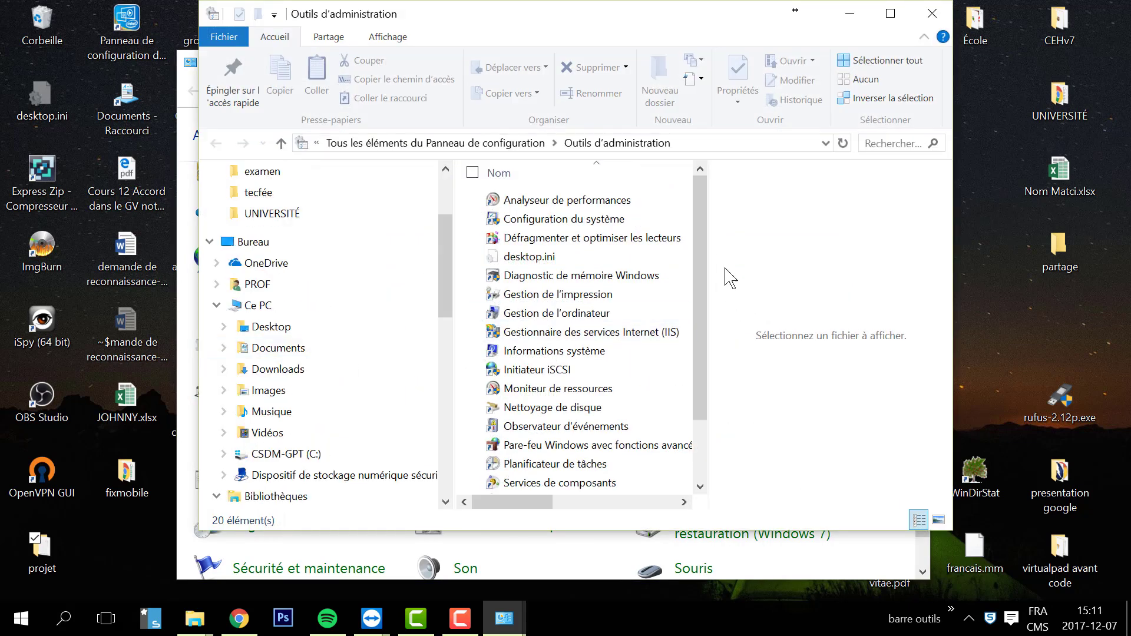
Open Gestionnaire des services Internet (IIS), expand the server's node in the connections tree to inspect it, and close both tool windows.
{"action": "left_click", "coordinate": [584, 334]}
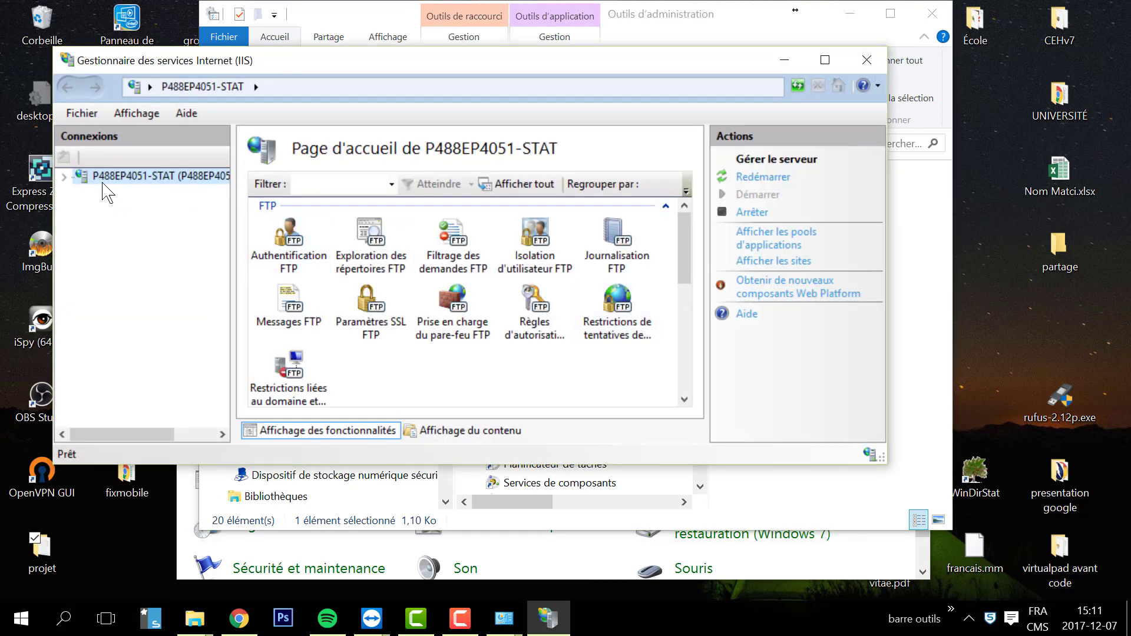
{"action": "double_click", "coordinate": [83, 175]}
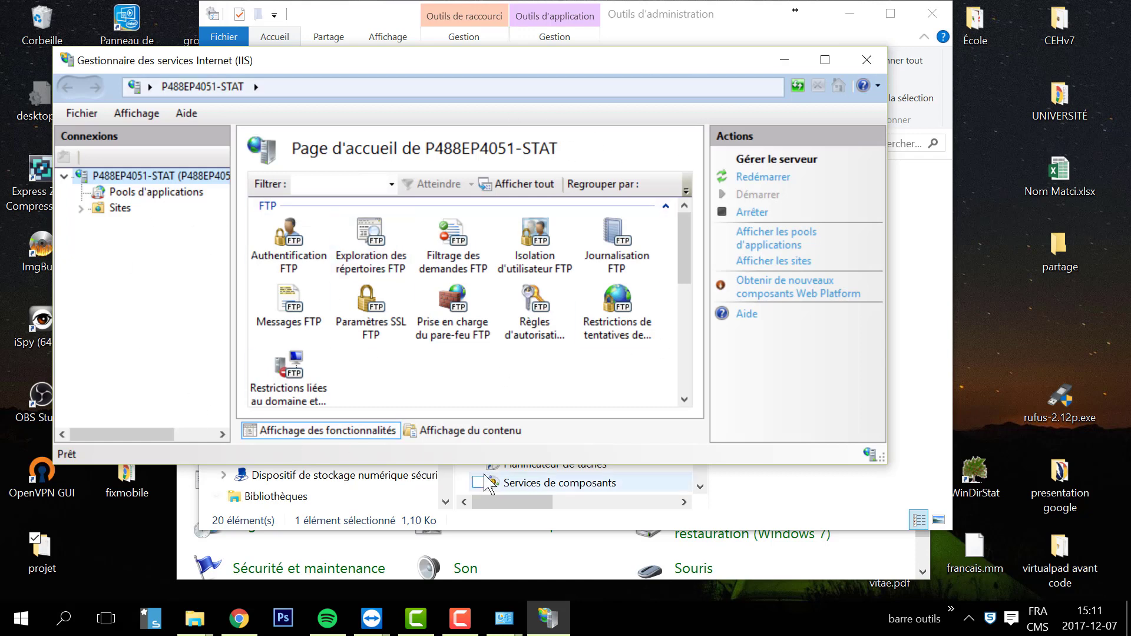
{"action": "left_click", "coordinate": [866, 60]}
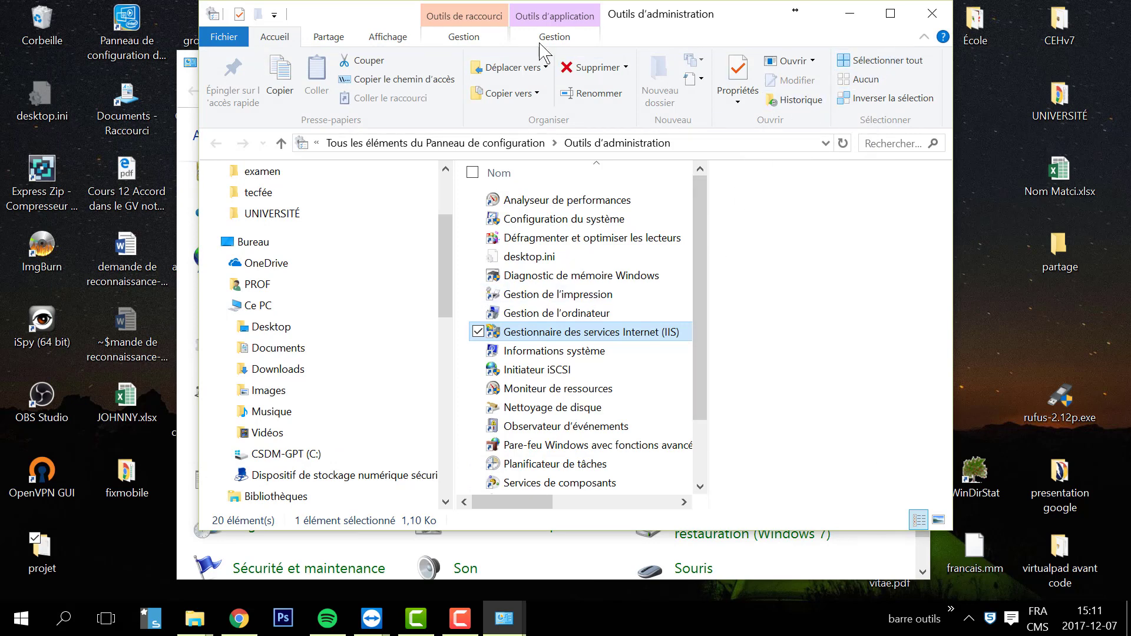
{"action": "left_click", "coordinate": [928, 17]}
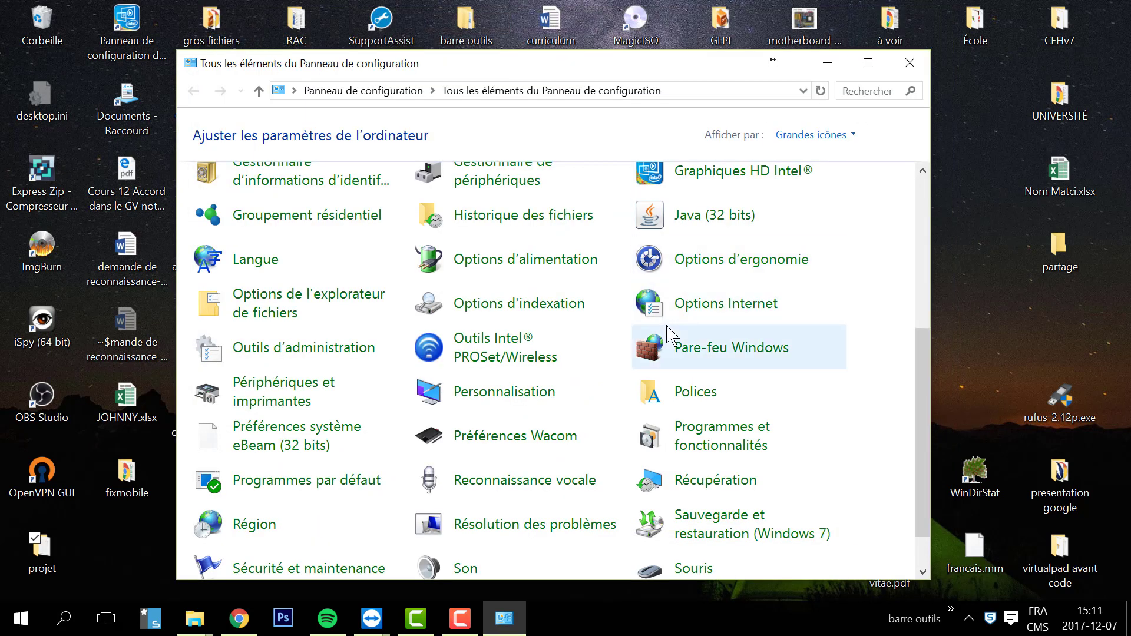
Reopen the Windows features dialog from Programmes et fonctionnalités, look through the whole feature list, and close everything without applying changes.
{"action": "left_click", "coordinate": [729, 453]}
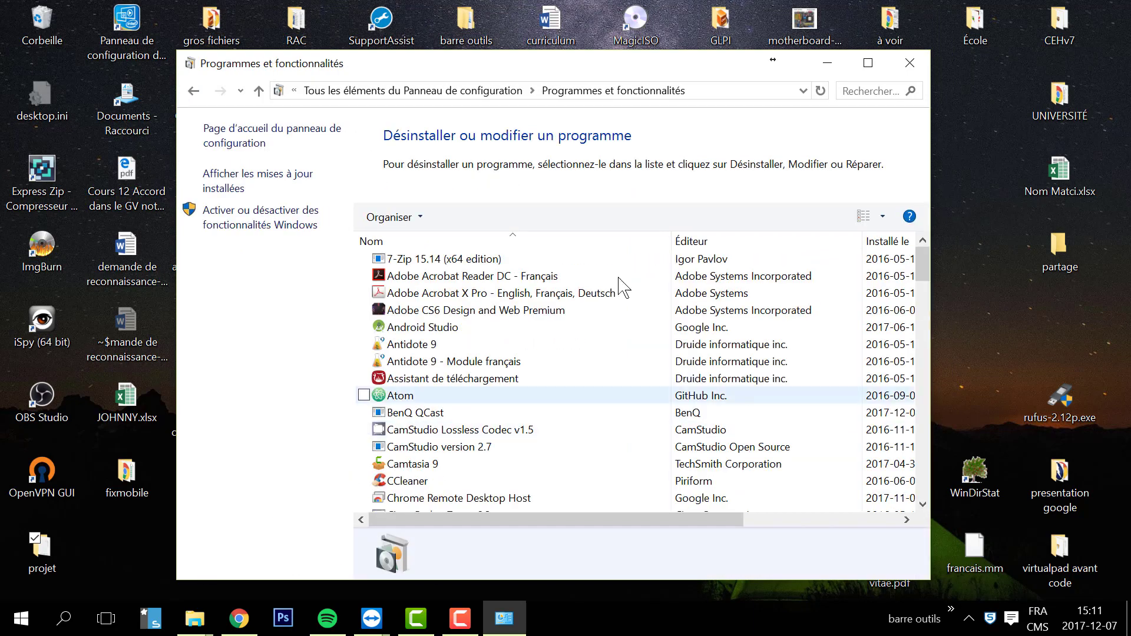
{"action": "left_click", "coordinate": [287, 225]}
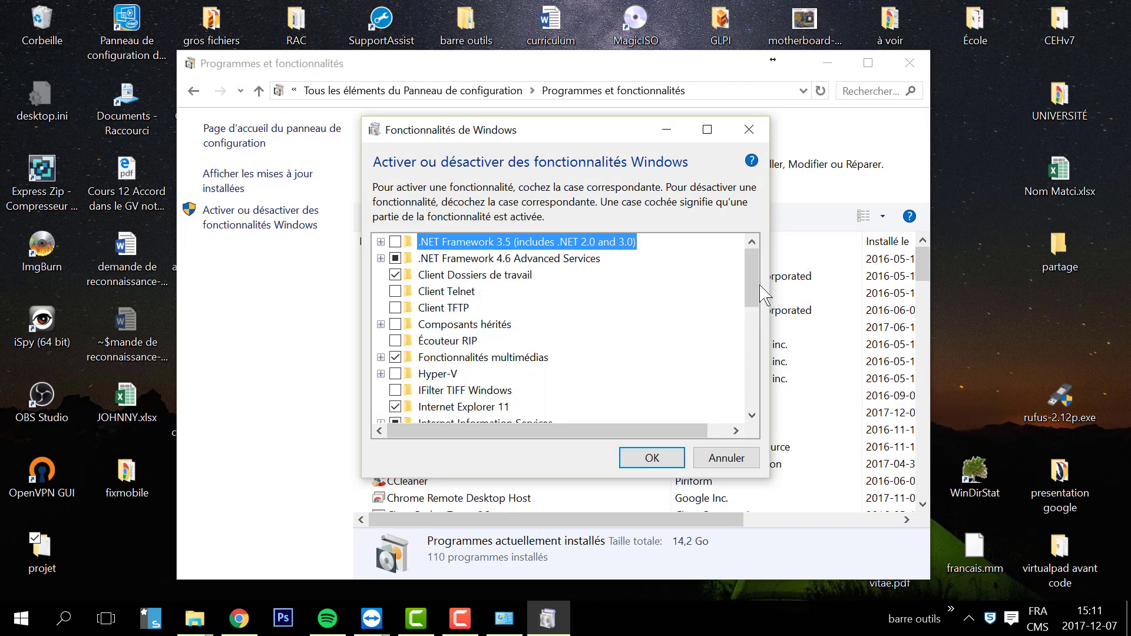
{"action": "scroll", "coordinate": [760, 287], "scroll_direction": "down", "scroll_amount": 3}
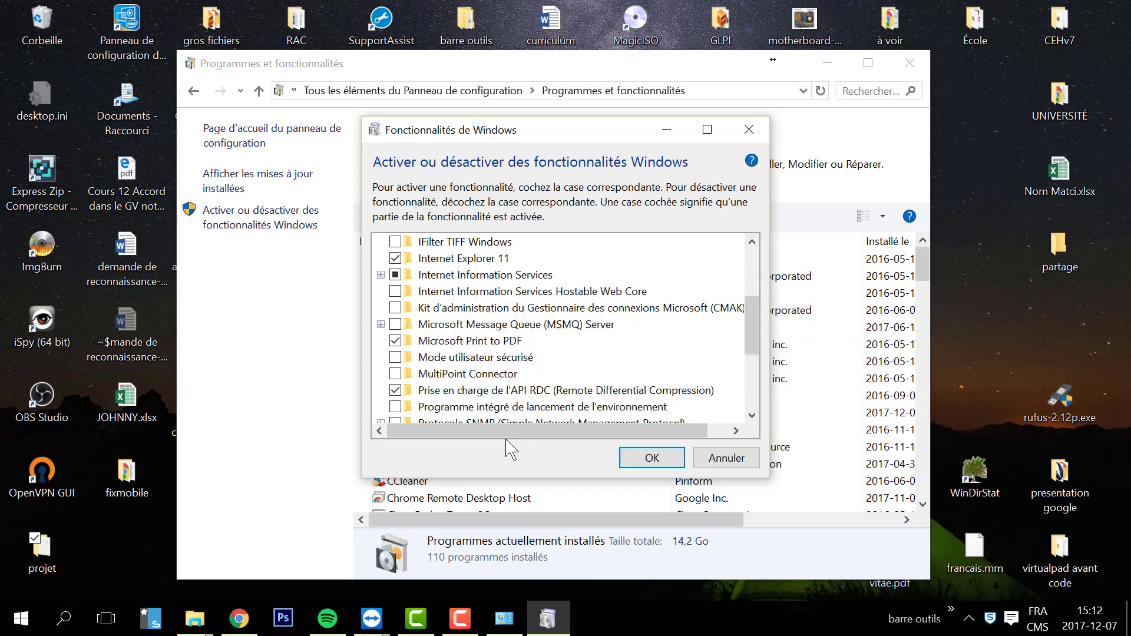
{"action": "left_click_drag", "start_coordinate": [750, 315], "coordinate": [749, 376]}
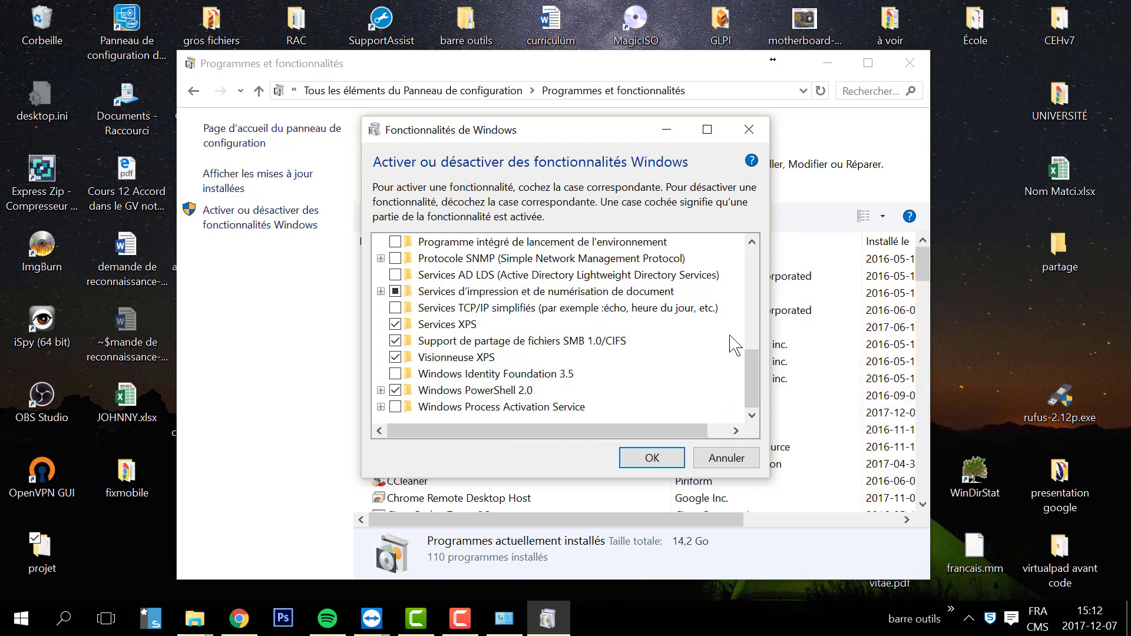
{"action": "left_click_drag", "start_coordinate": [755, 393], "coordinate": [747, 274]}
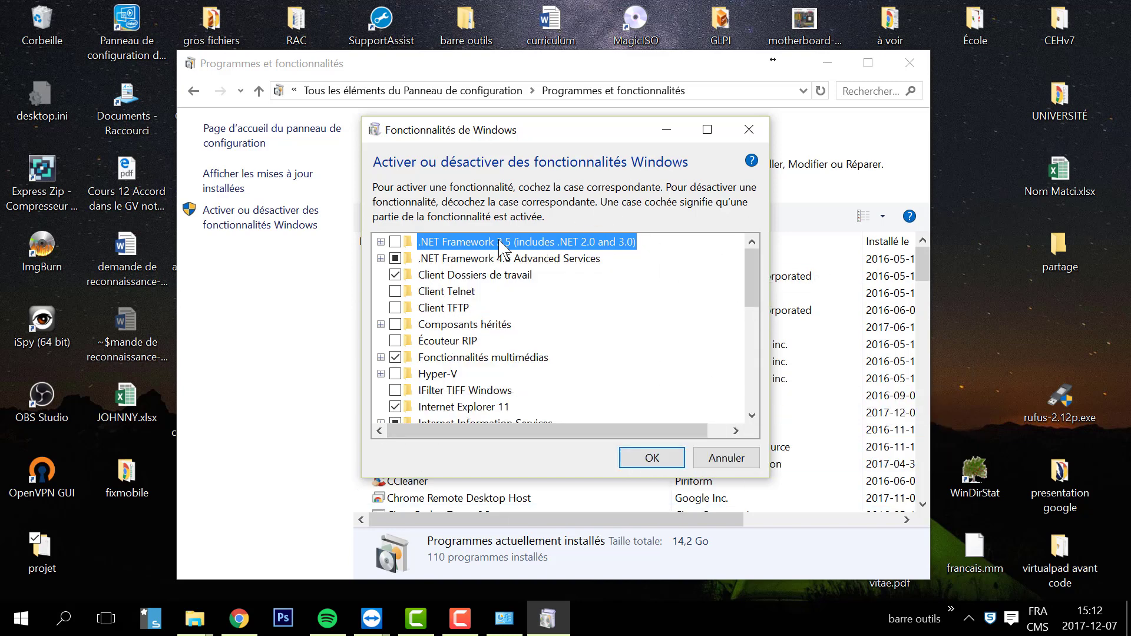
{"action": "left_click", "coordinate": [757, 464]}
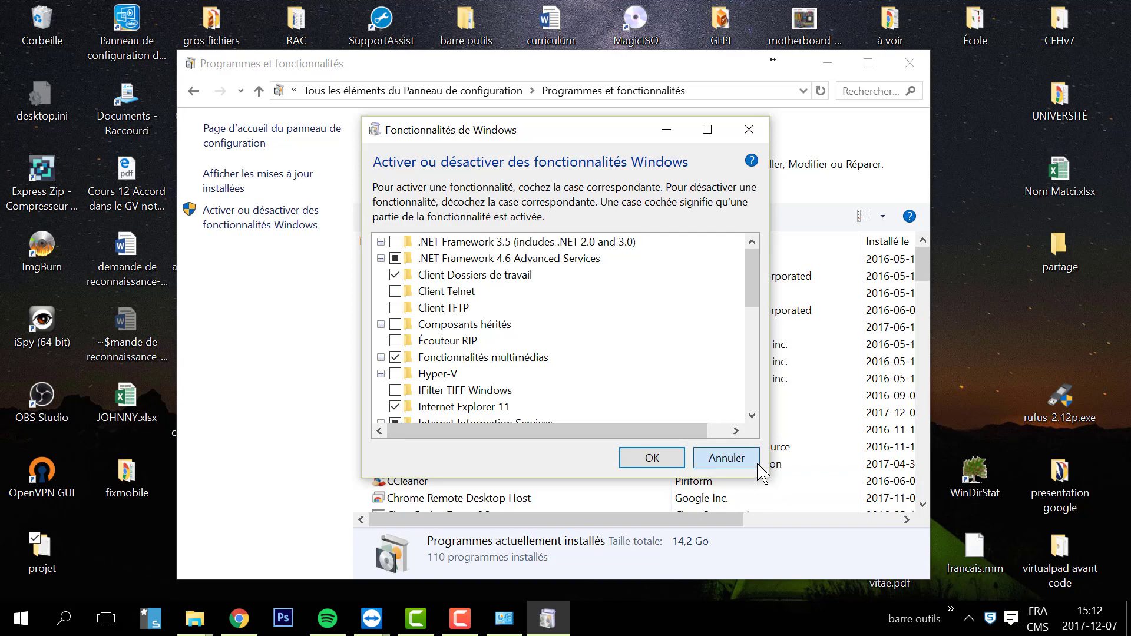
{"action": "left_click", "coordinate": [926, 68]}
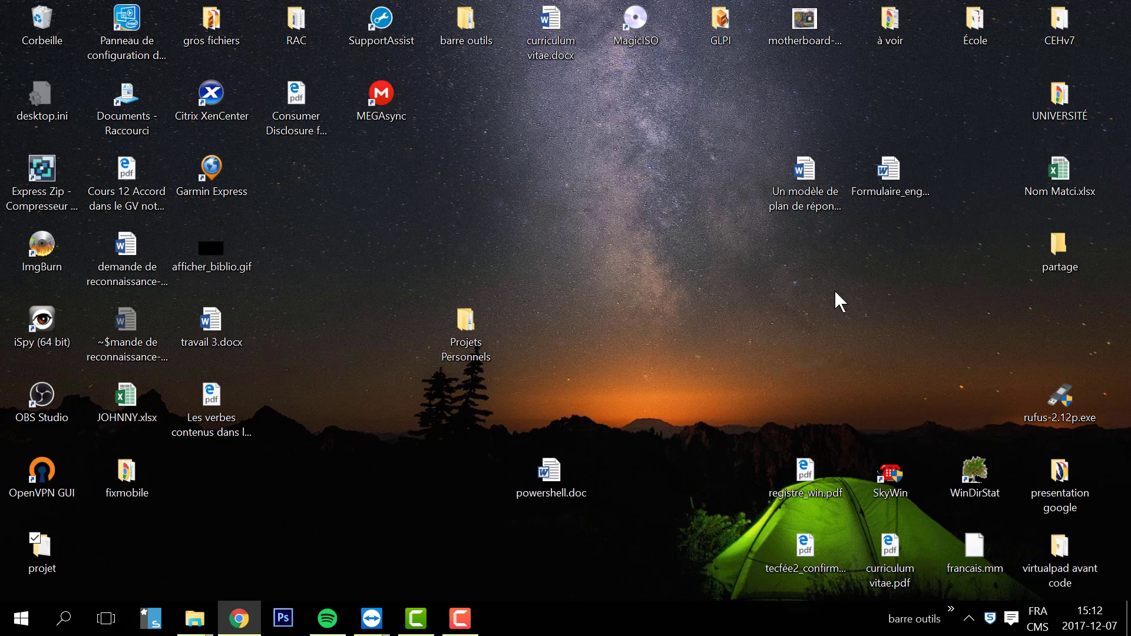
{"action": "left_click", "coordinate": [416, 618]}
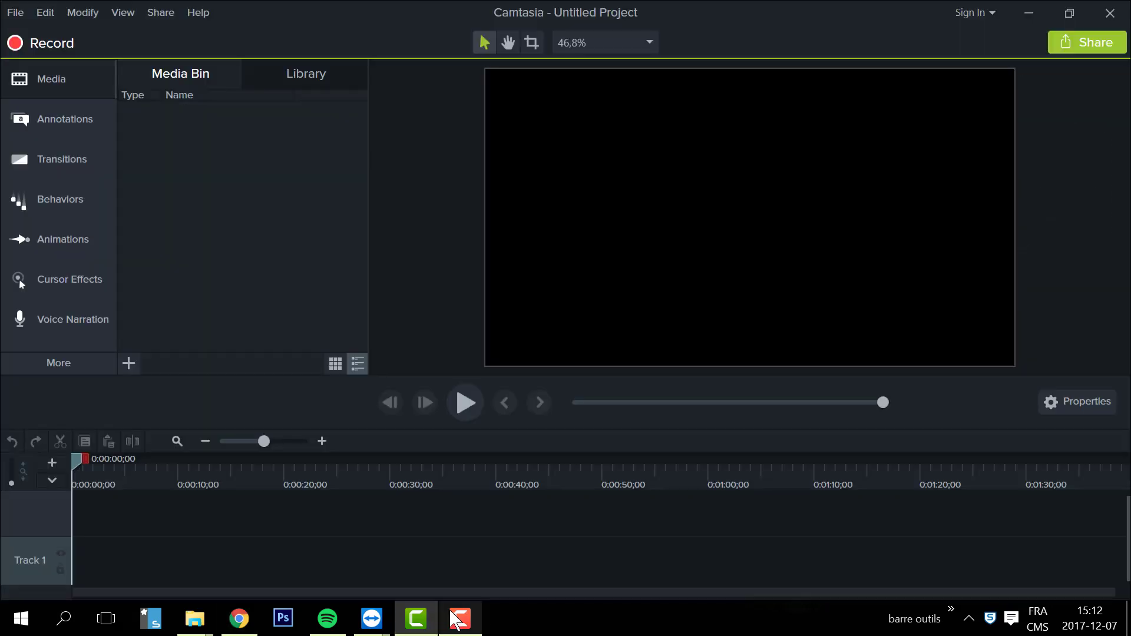
{"action": "left_click", "coordinate": [57, 43]}
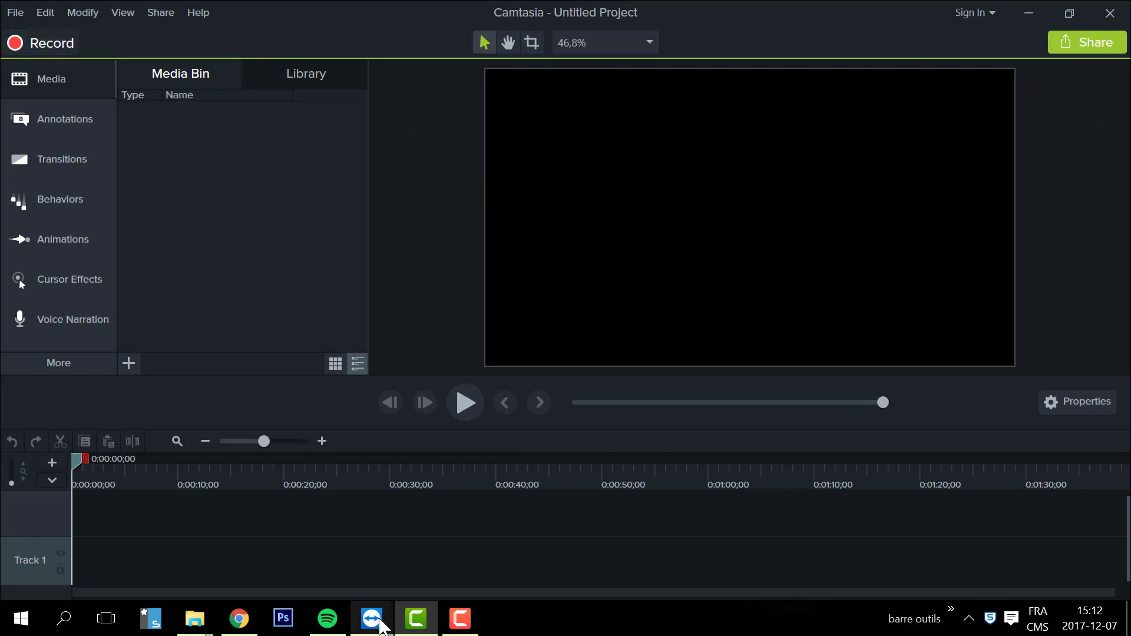